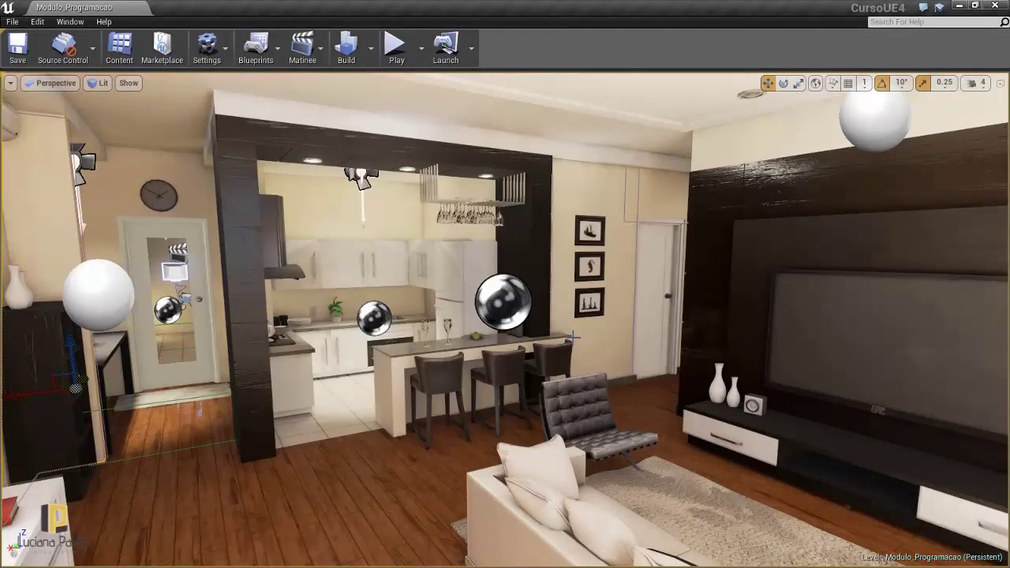
Move the viewport further into the furnished living room of the Modulo_Programacao level
drag(723, 287, 678, 293)
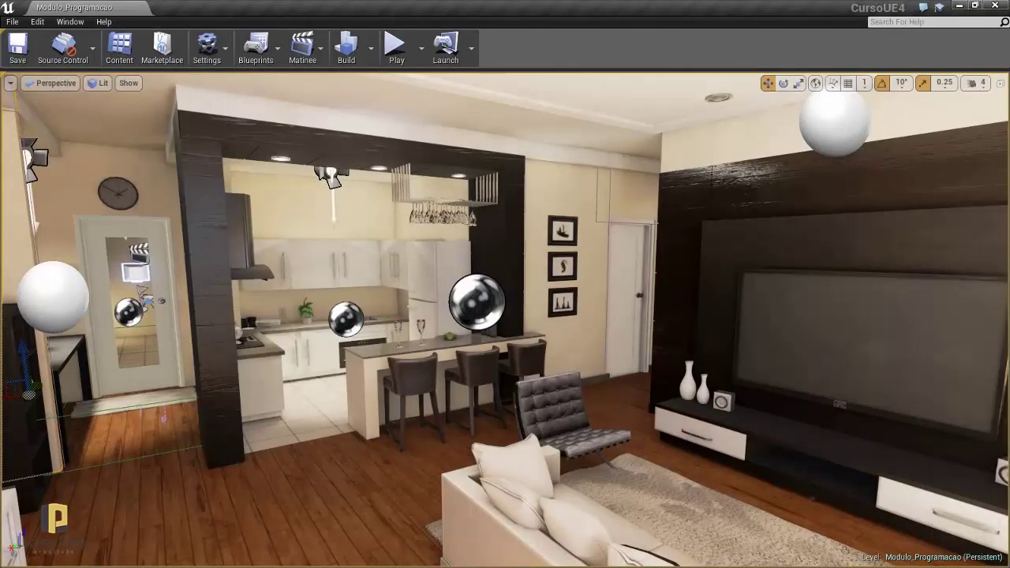
Open the Content Browser on the right side at the Audio folder
click(119, 47)
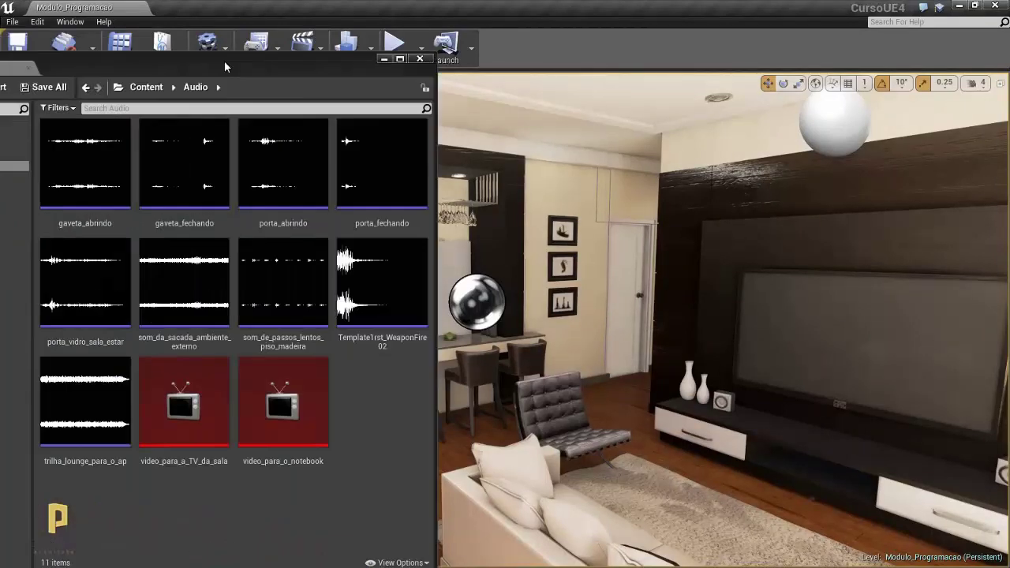
mouse_move(224, 61)
mouse_down()
mouse_move(776, 34)
mouse_move(650, 25)
mouse_up()
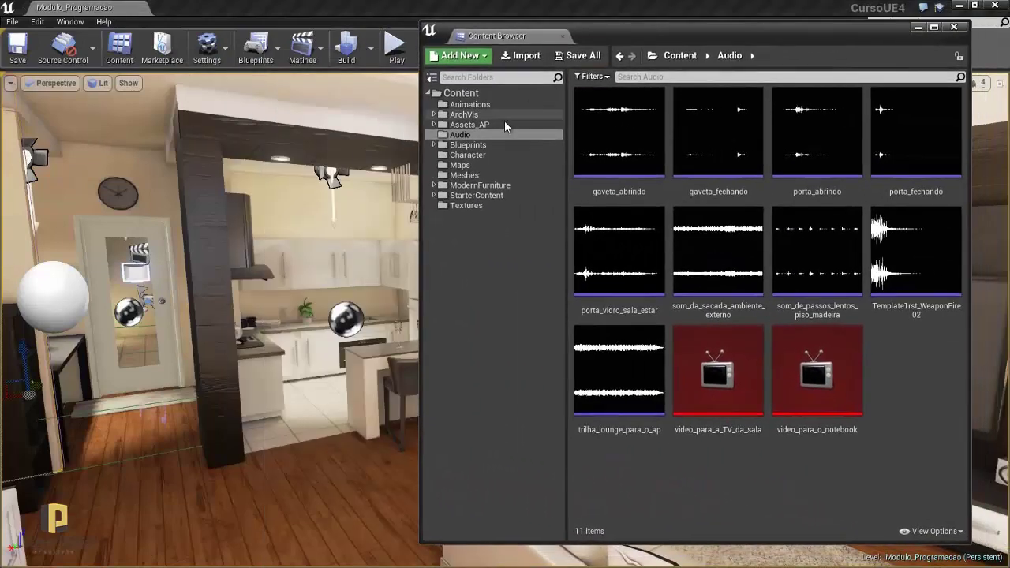
click(481, 137)
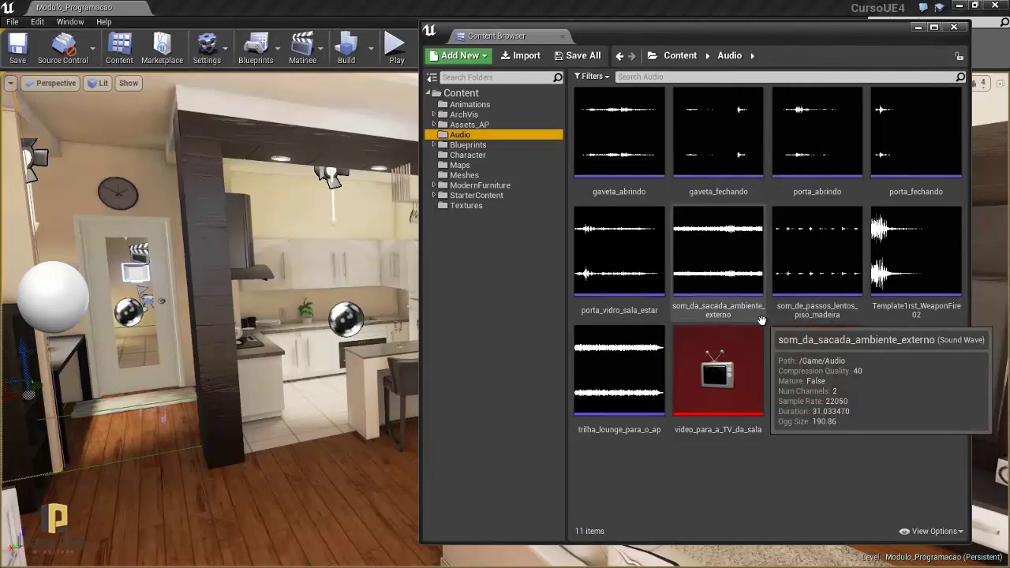
Preview and stop the trilha_lounge_para_o_ap track and the balcony ambience sound
right_click(654, 378)
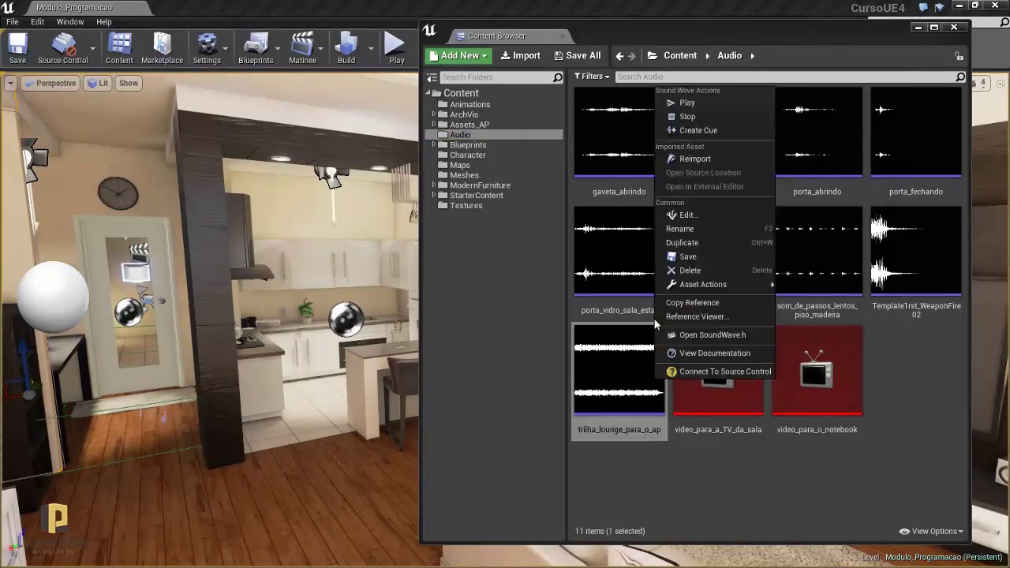
click(708, 100)
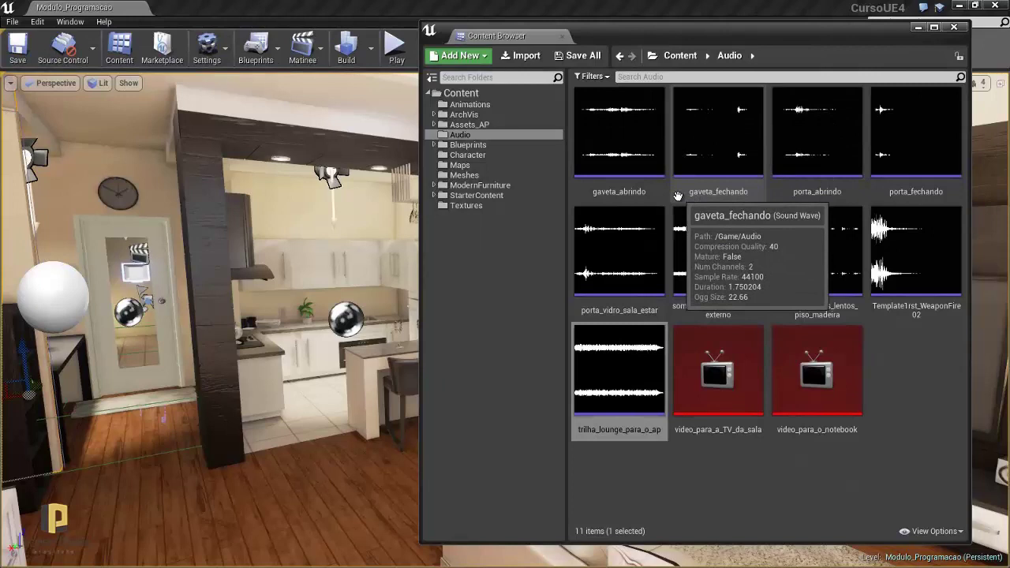
right_click(613, 370)
click(817, 357)
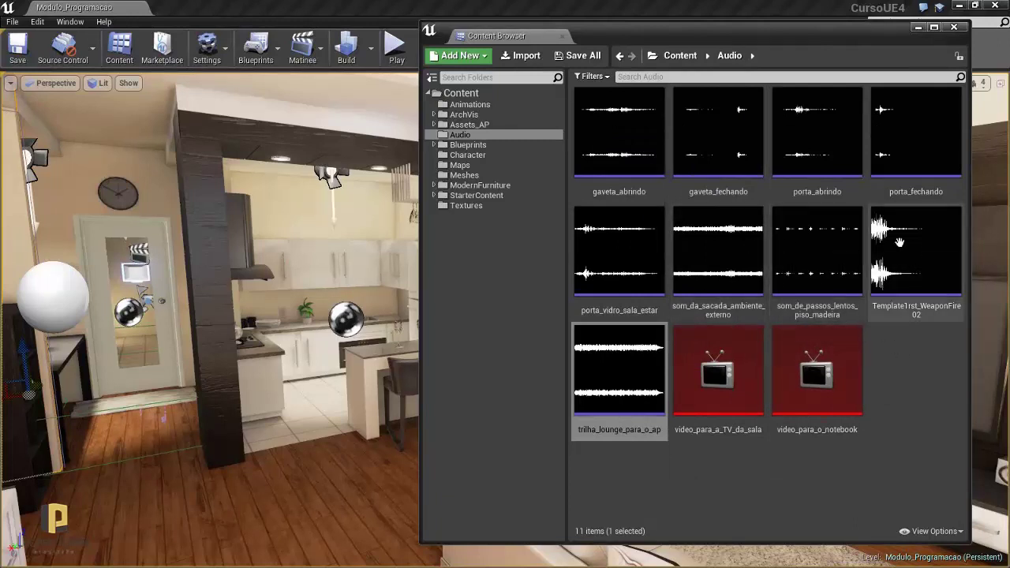
right_click(746, 275)
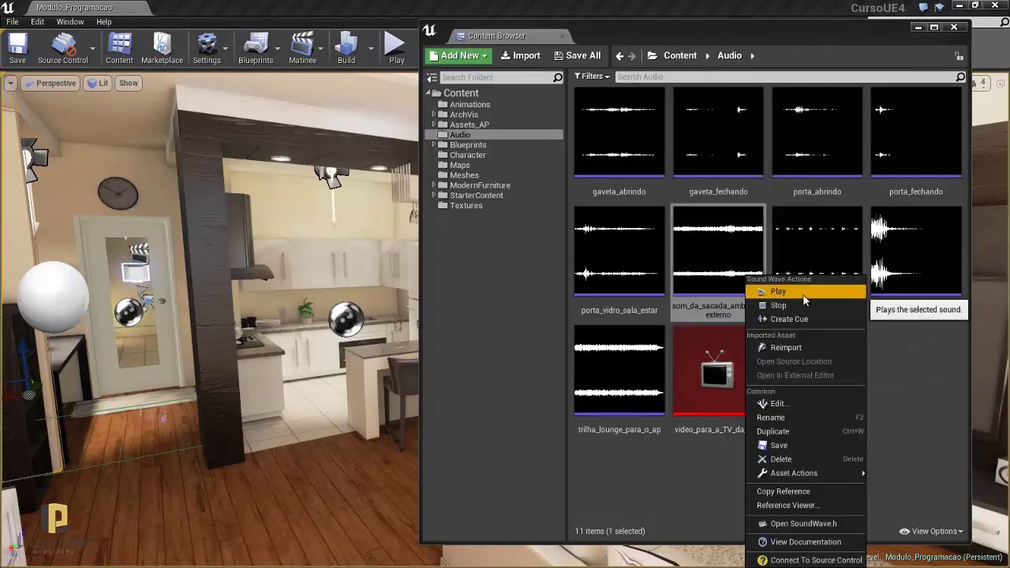
click(815, 294)
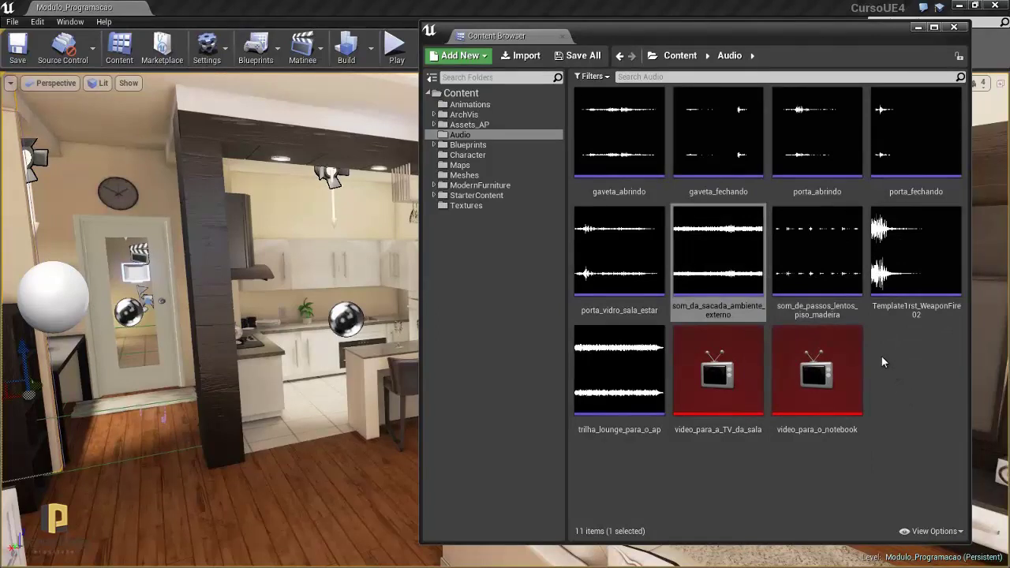
right_click(759, 273)
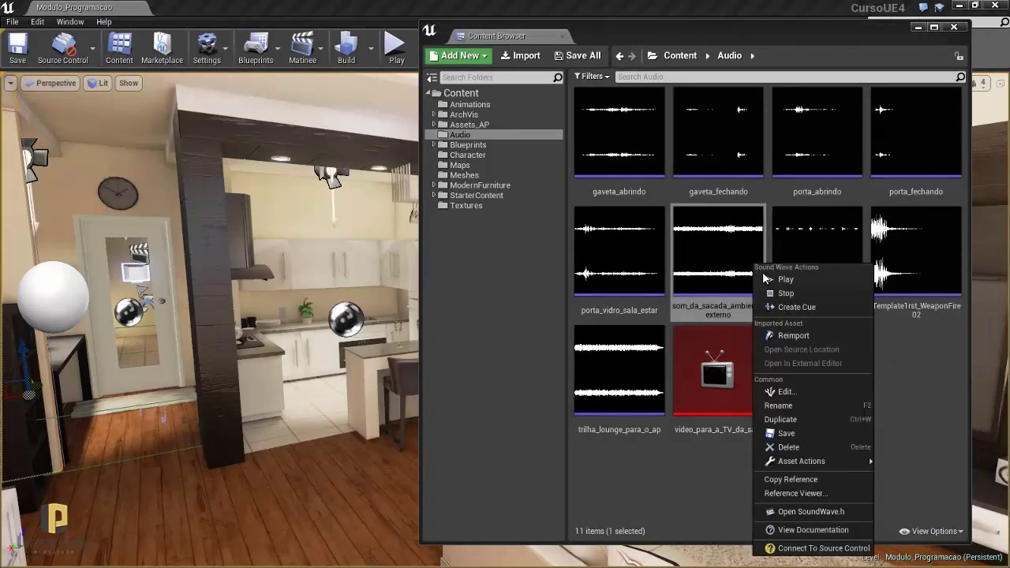
click(804, 297)
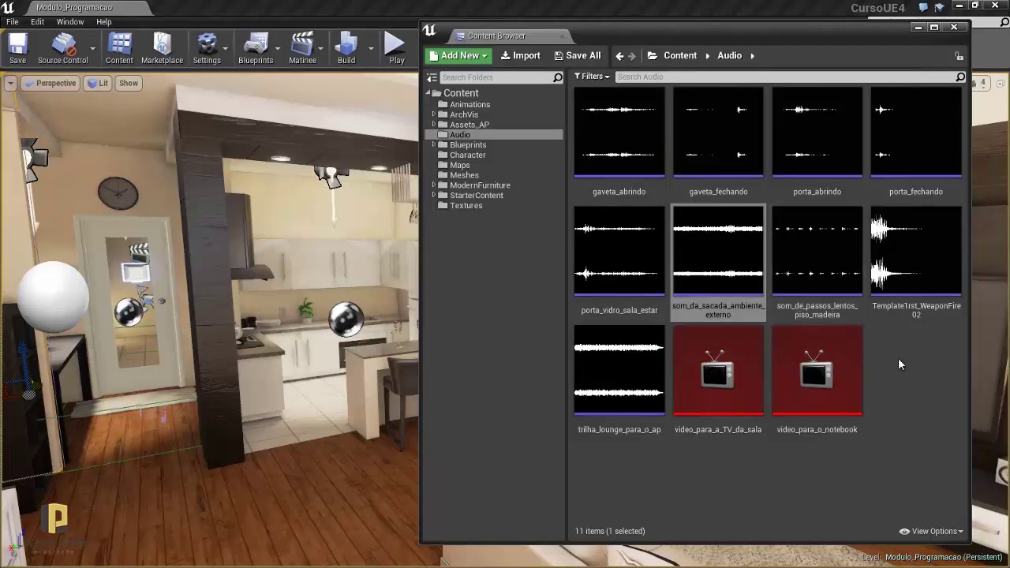
Preview the porta_vidro_sala_estar, porta_abrindo and porta_fechando door sounds
right_click(653, 286)
click(706, 294)
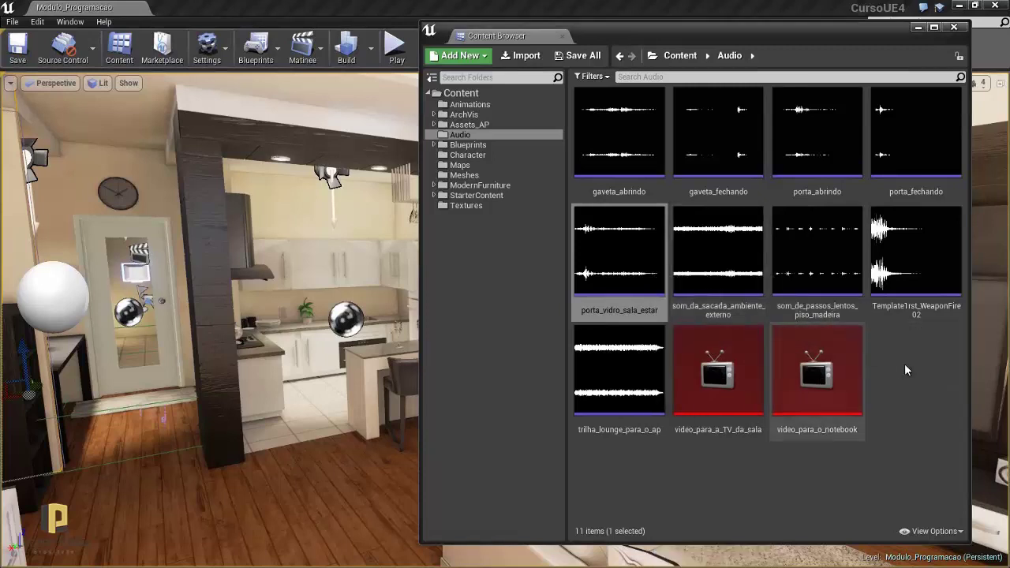
right_click(838, 157)
click(883, 175)
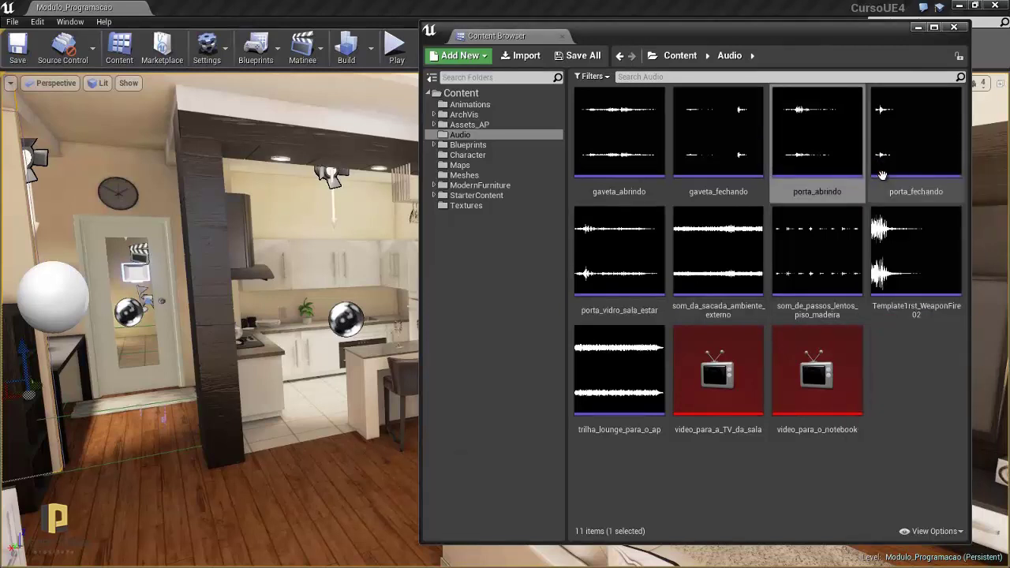
right_click(920, 165)
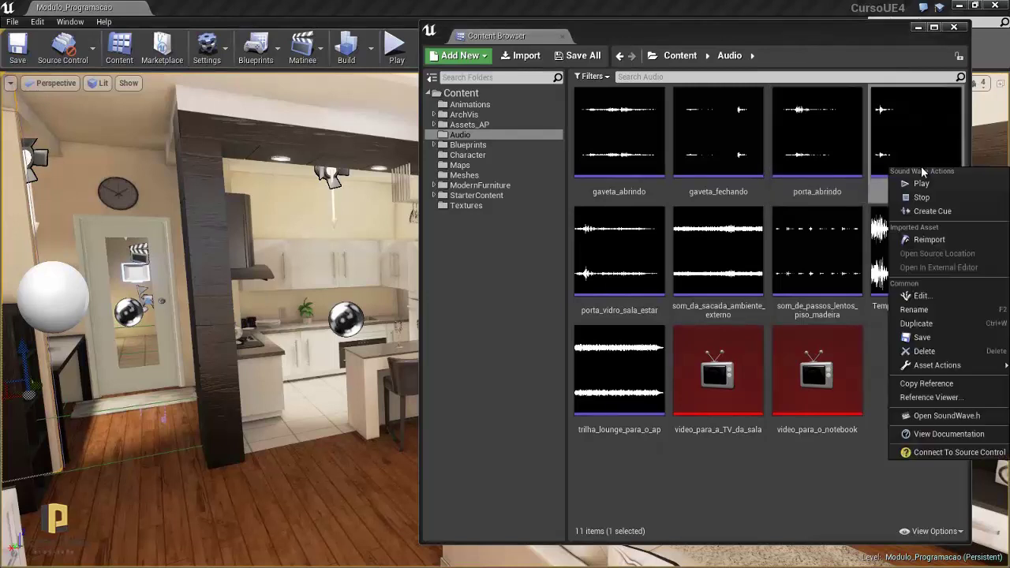
click(938, 180)
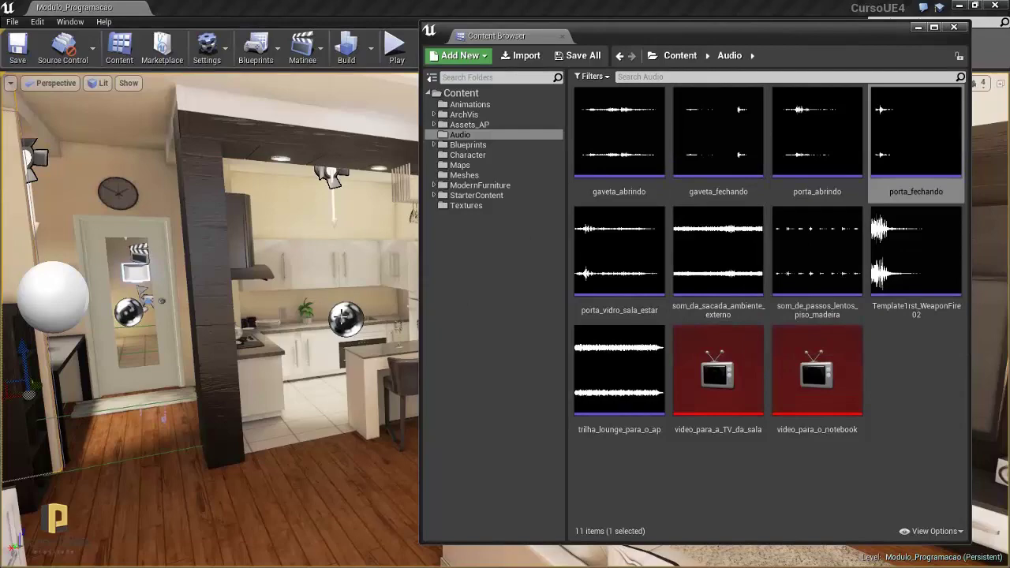
Place trilha_lounge_para_o_ap as an ambient sound actor near the living room wall
right_drag(342, 316, 348, 293)
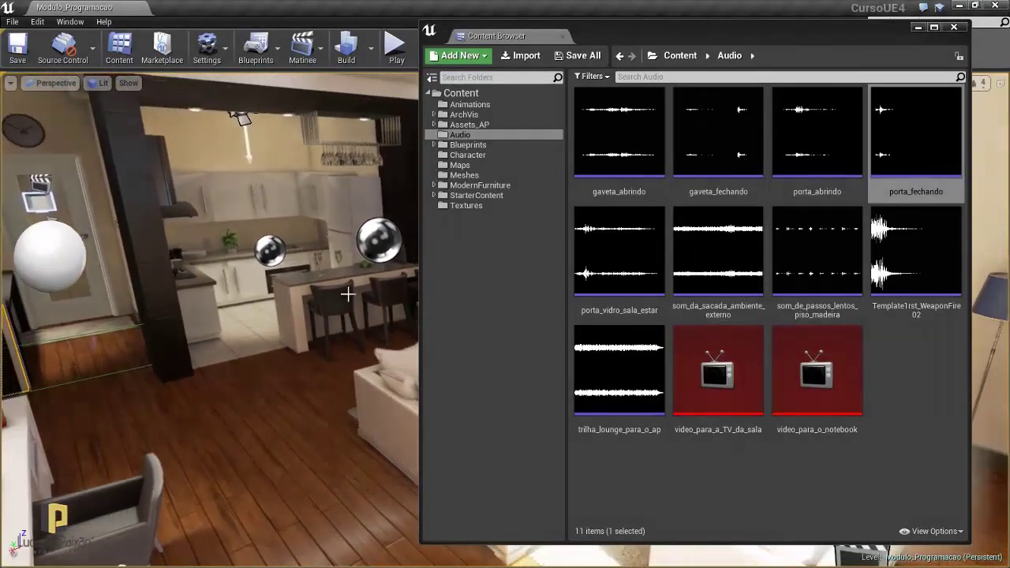
drag(695, 27, 927, 37)
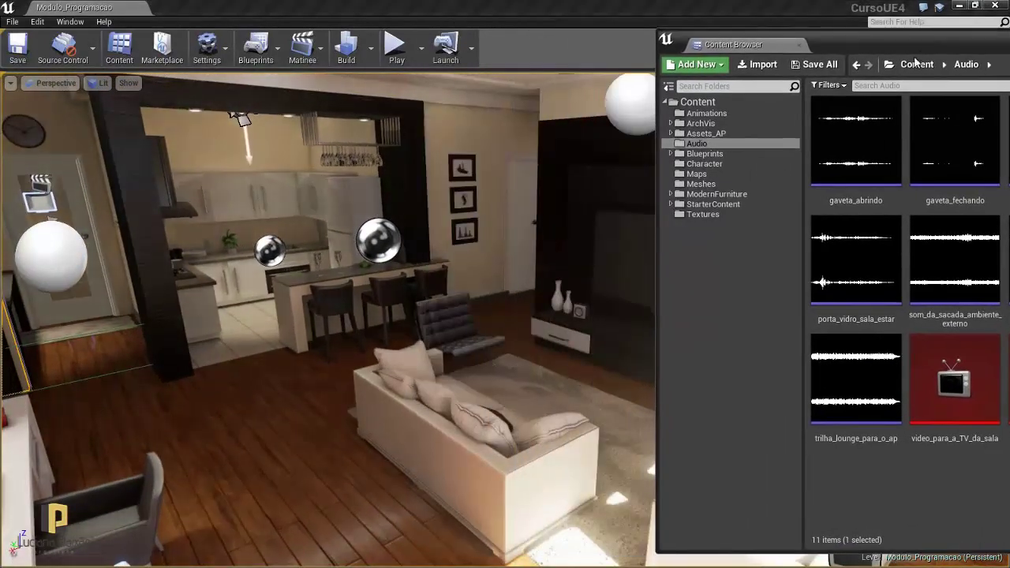
click(878, 398)
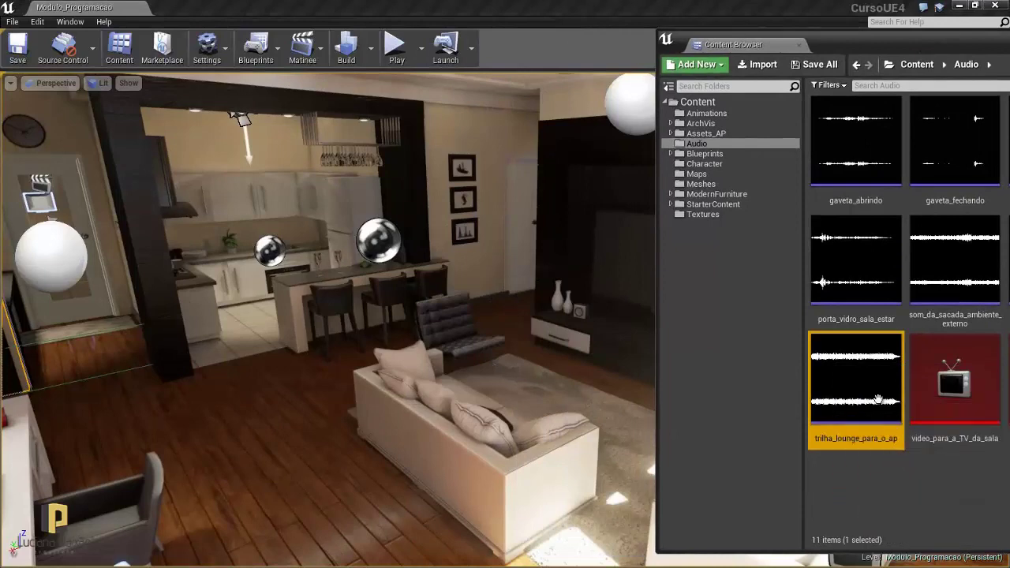
drag(878, 398, 501, 392)
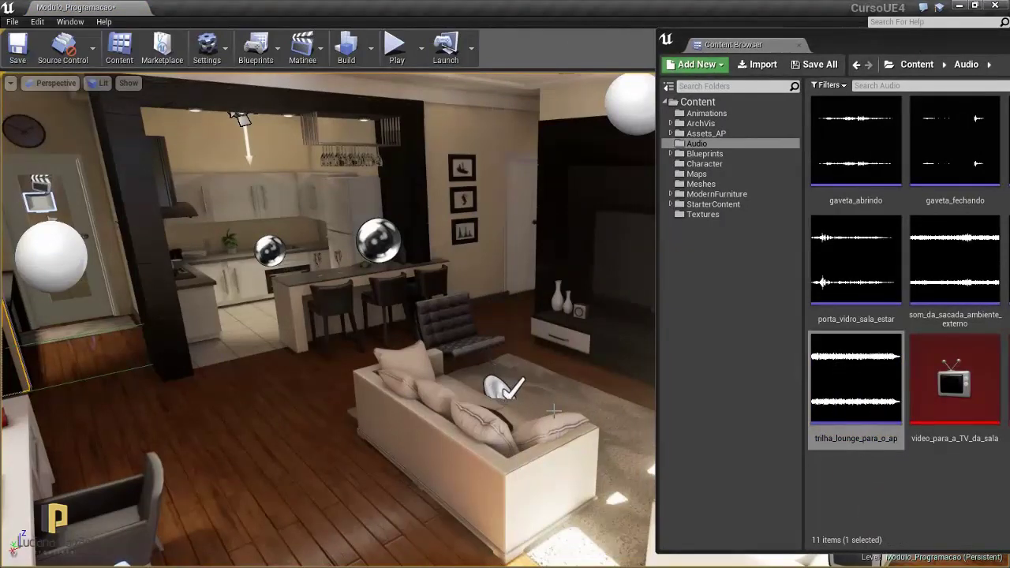
mouse_move(555, 410)
mouse_down()
mouse_move(511, 370)
mouse_move(499, 195)
mouse_up()
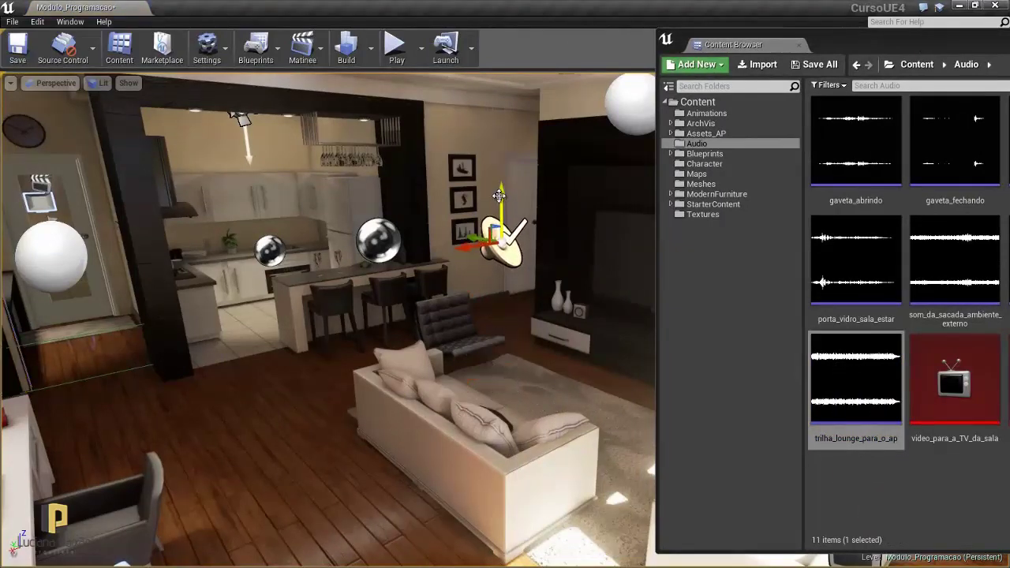
right_drag(374, 301, 332, 304)
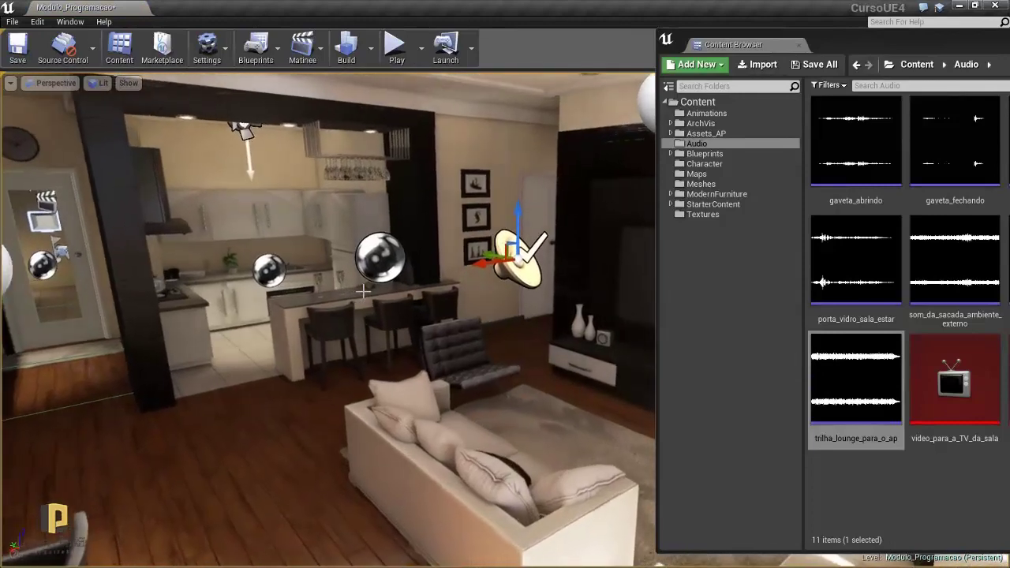
click(422, 48)
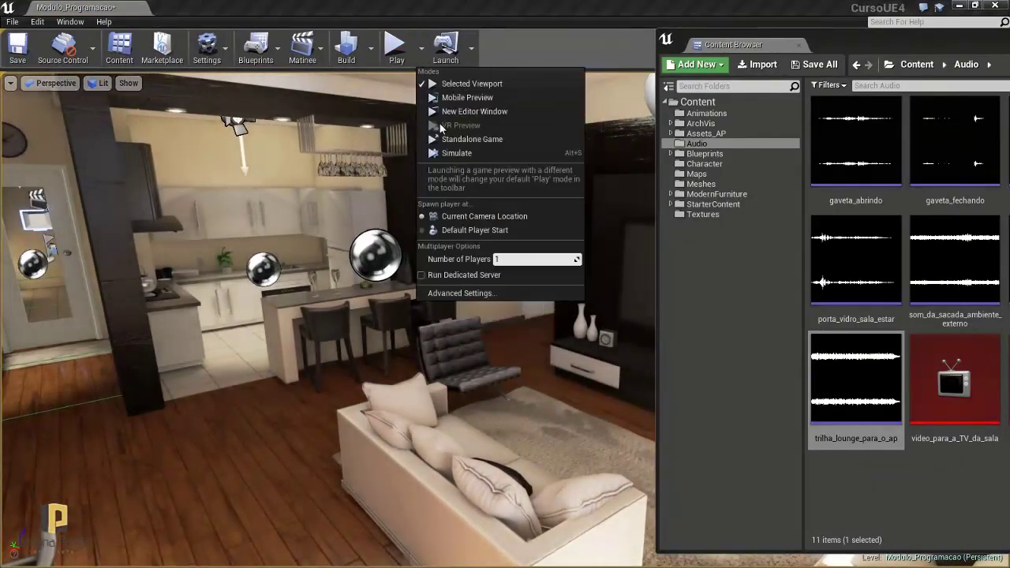
Play the level in the selected viewport from the current camera, walk around, then stop
click(394, 61)
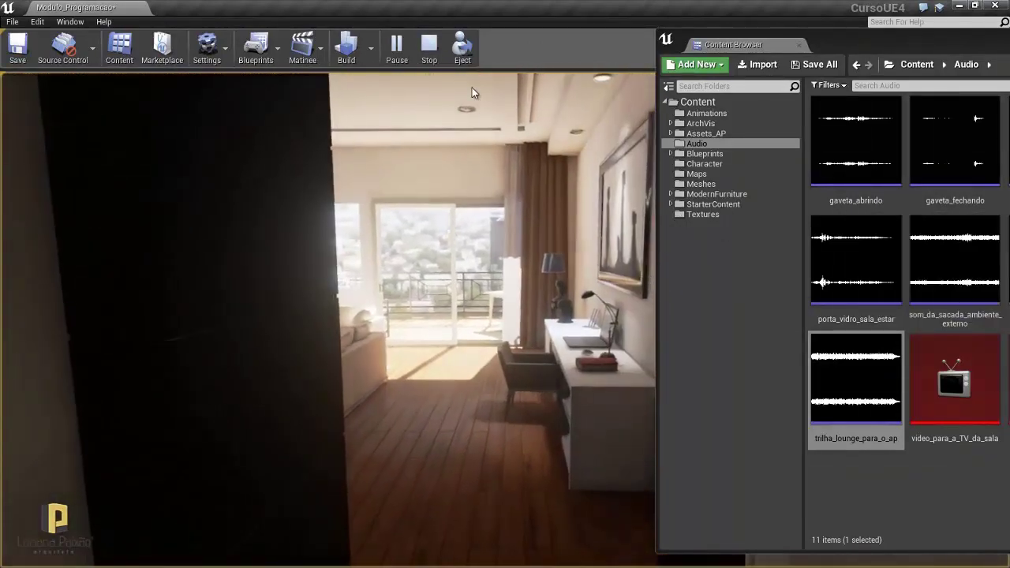
click(429, 55)
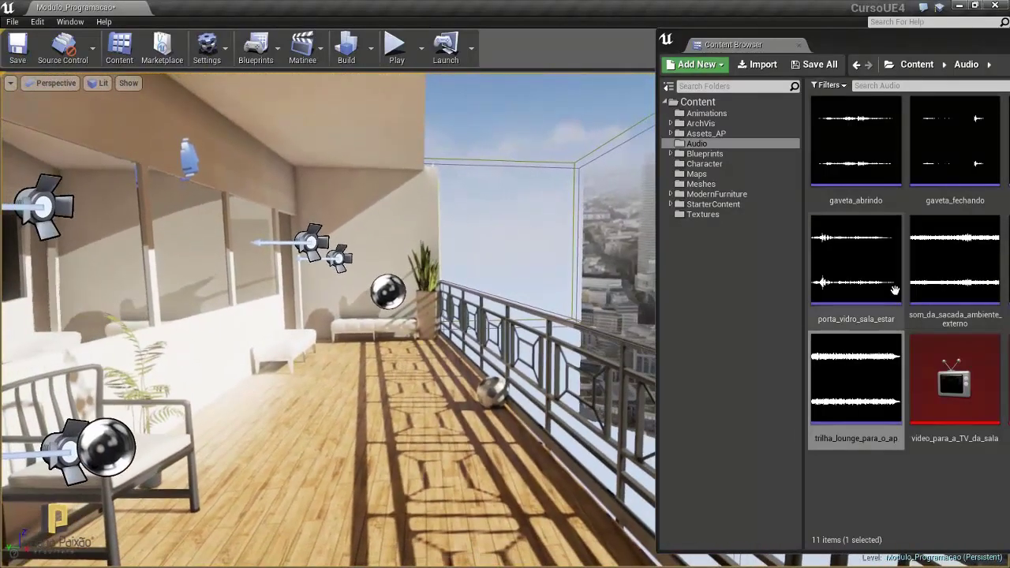
Place som_da_sacada_ambiente_externo on the balcony and test both sounds in play mode
mouse_move(955, 261)
mouse_down()
mouse_move(382, 414)
mouse_move(380, 237)
mouse_up()
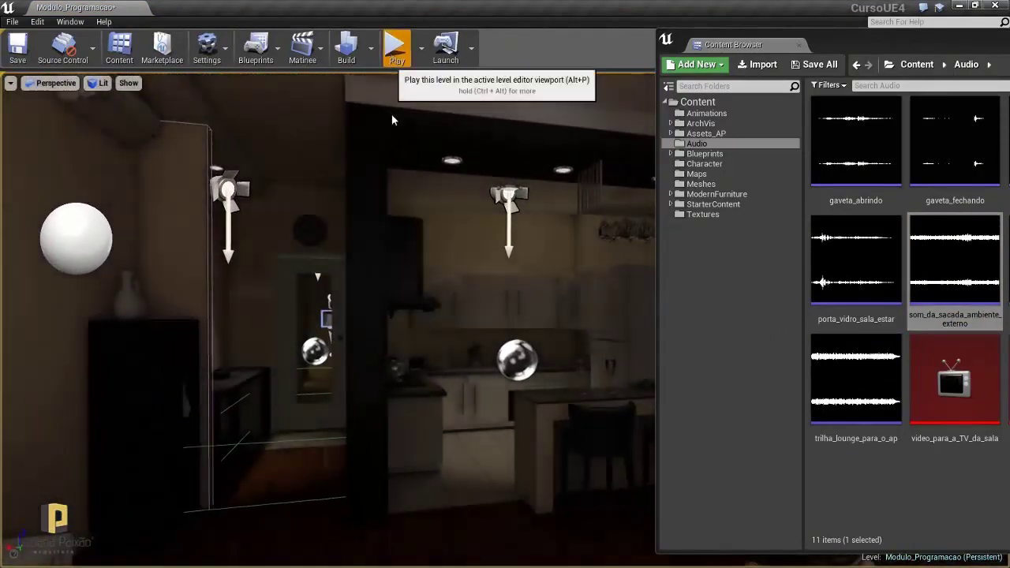
click(395, 60)
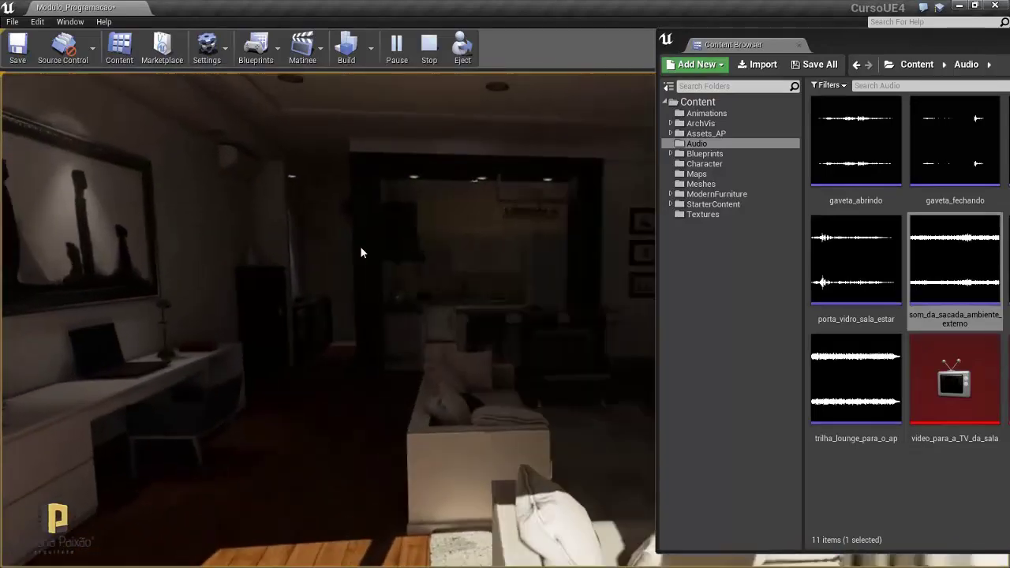
click(430, 48)
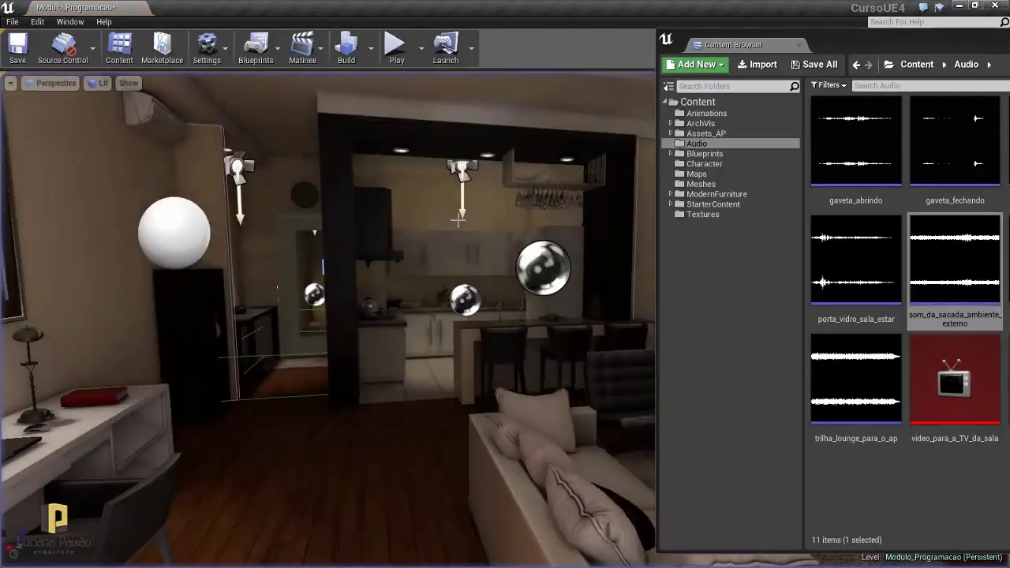
Return the view to the living room, select the lounge sound actor, and move the asset list aside
mouse_move(457, 221)
right_down()
mouse_move(511, 270)
mouse_move(458, 254)
right_up()
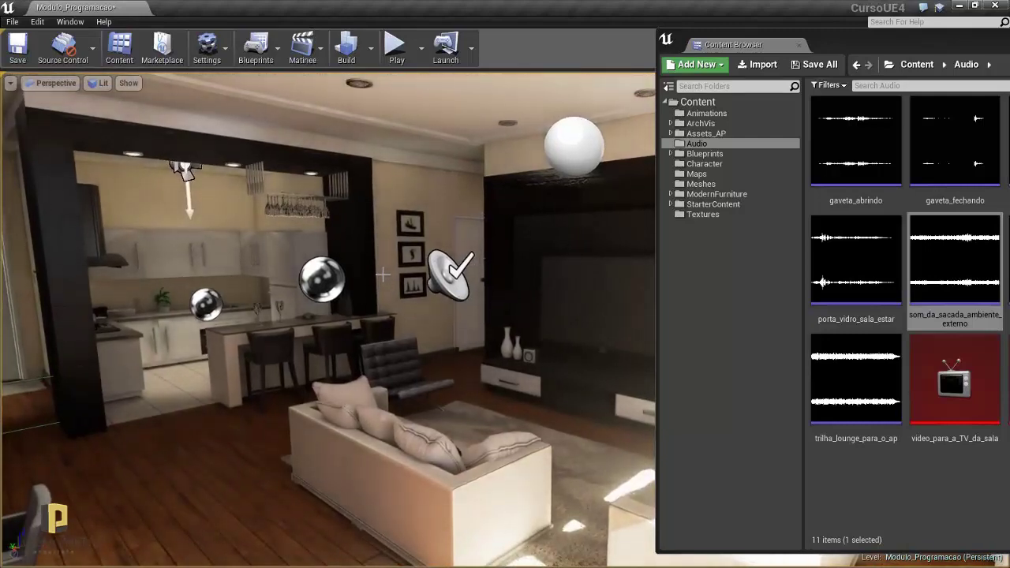
right_drag(382, 274, 382, 274)
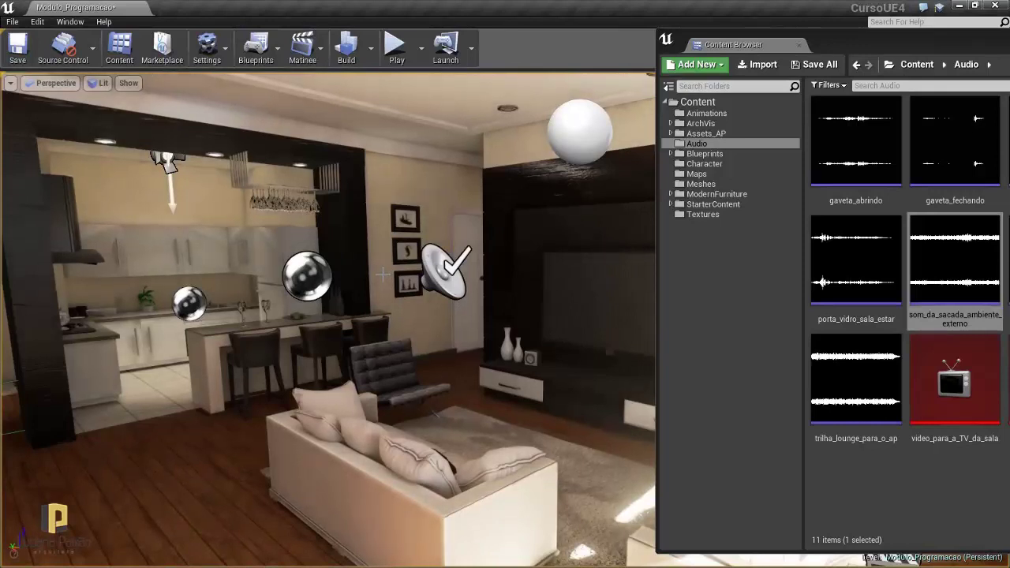
click(454, 268)
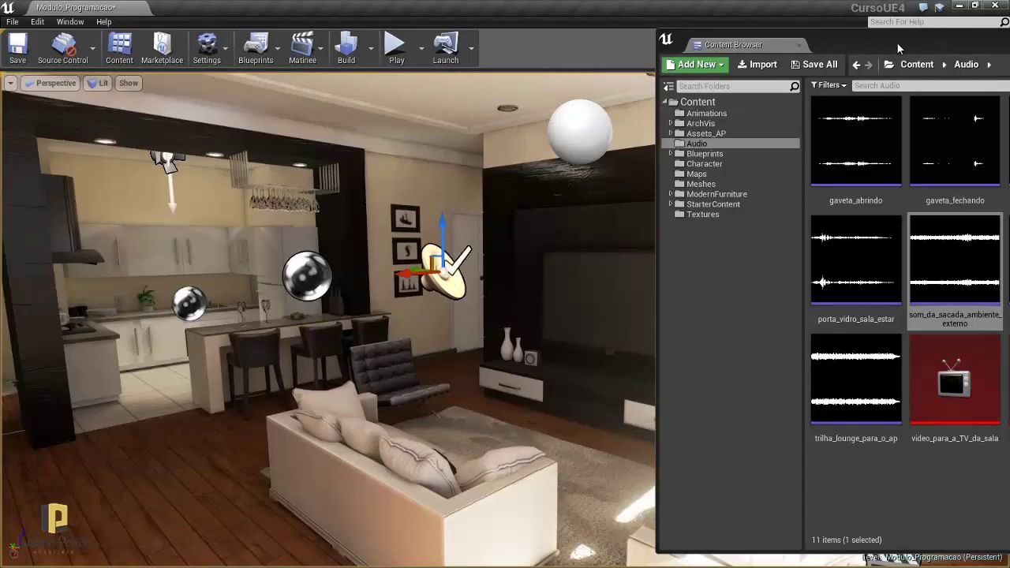
drag(914, 49, 462, 41)
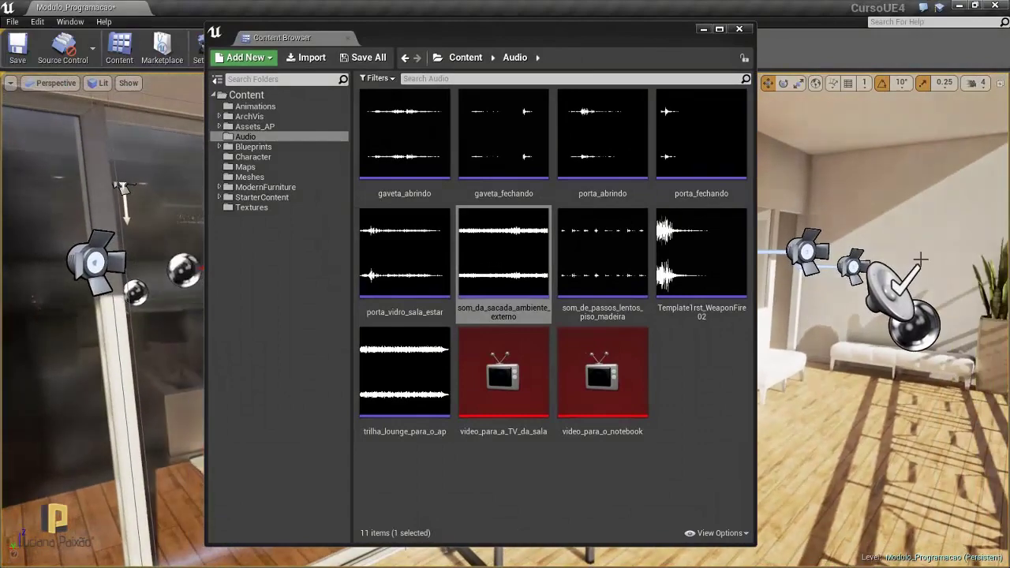
Select the trilha_lounge_para_o_ap speaker actor and float its Details panel on the right
click(884, 291)
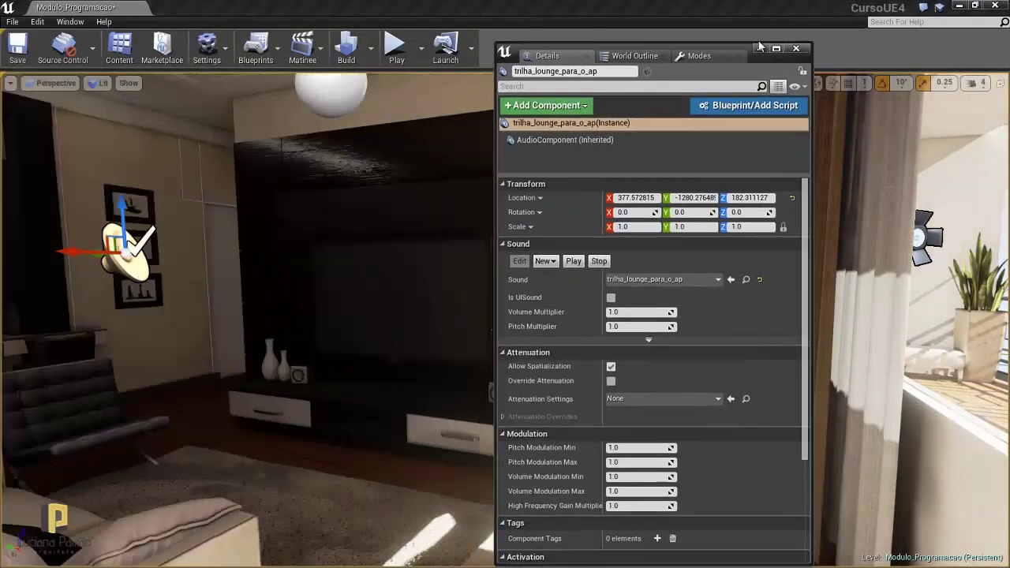
drag(568, 70, 764, 43)
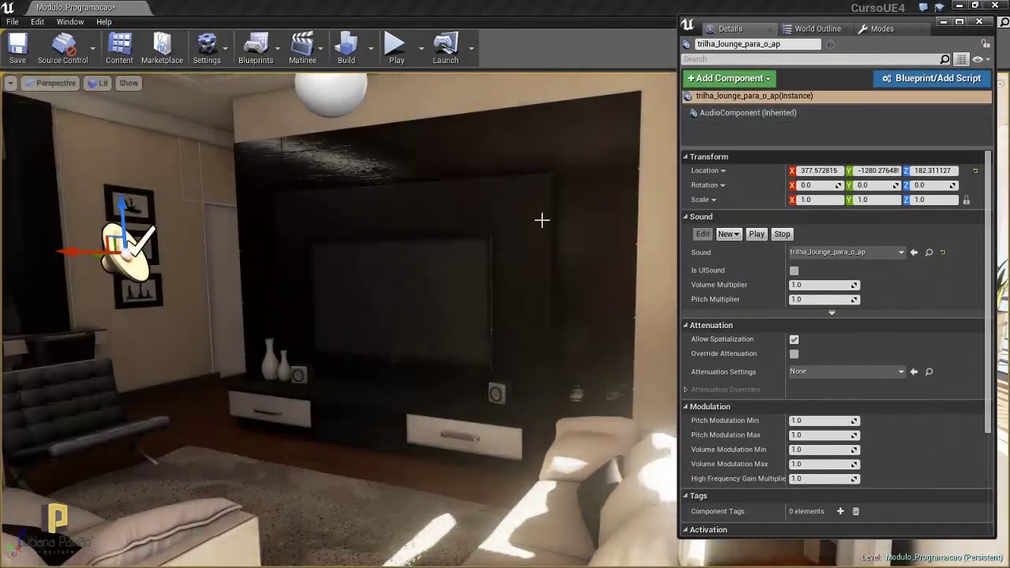
Enable Override Attenuation on the lounge sound (Sphere, radius 400, falloff 3600) and show the four-view layout
mouse_move(541, 219)
mouse_down()
mouse_move(299, 290)
mouse_move(550, 196)
mouse_up()
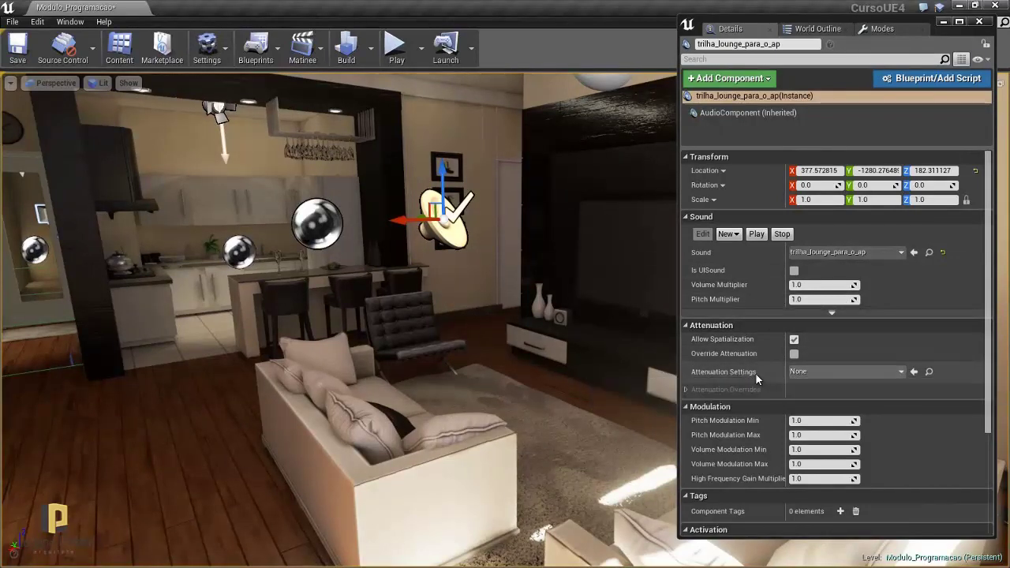
click(685, 388)
scroll(899, 390, down, 2)
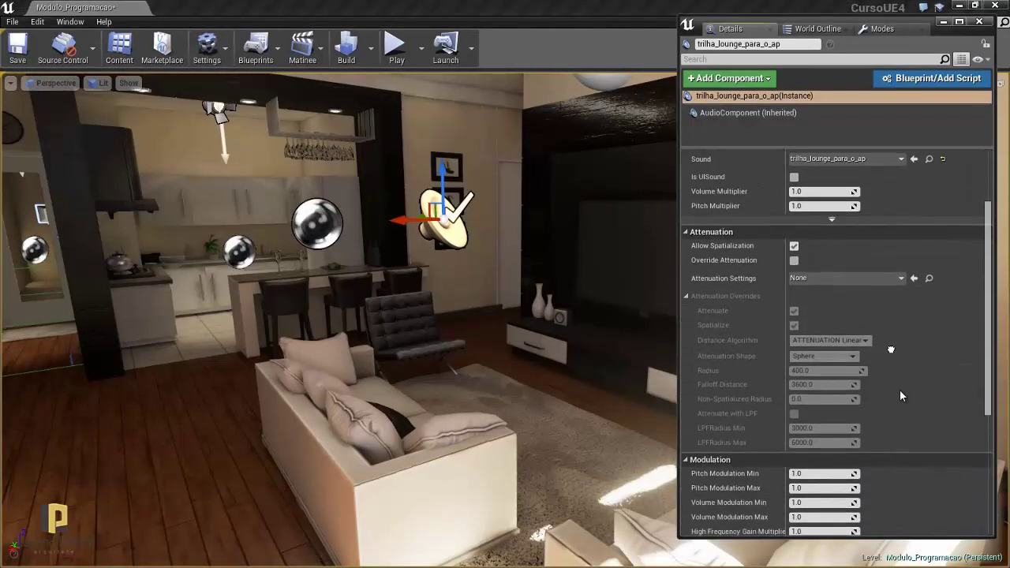
click(794, 262)
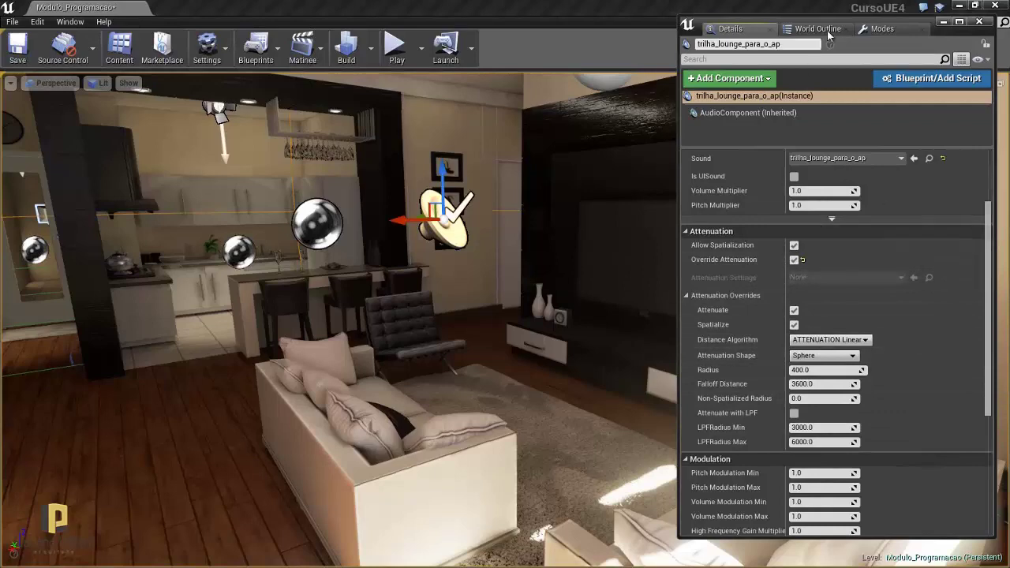
drag(828, 35, 719, 46)
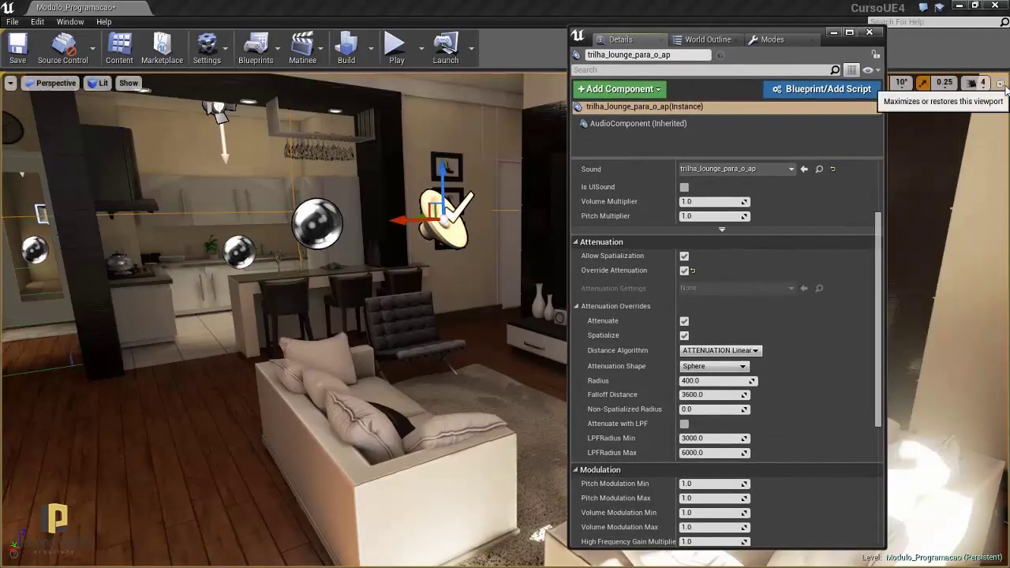
click(1001, 83)
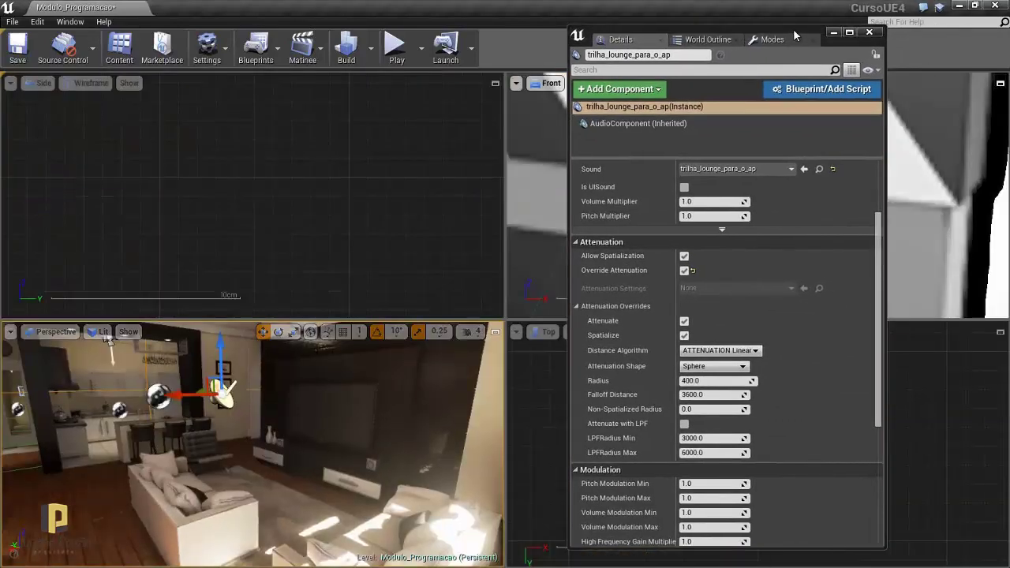
Move the Details window down and zoom the orthographic views out around the lounge sound actor
mouse_move(793, 28)
mouse_down()
mouse_move(492, 288)
mouse_move(303, 404)
mouse_up()
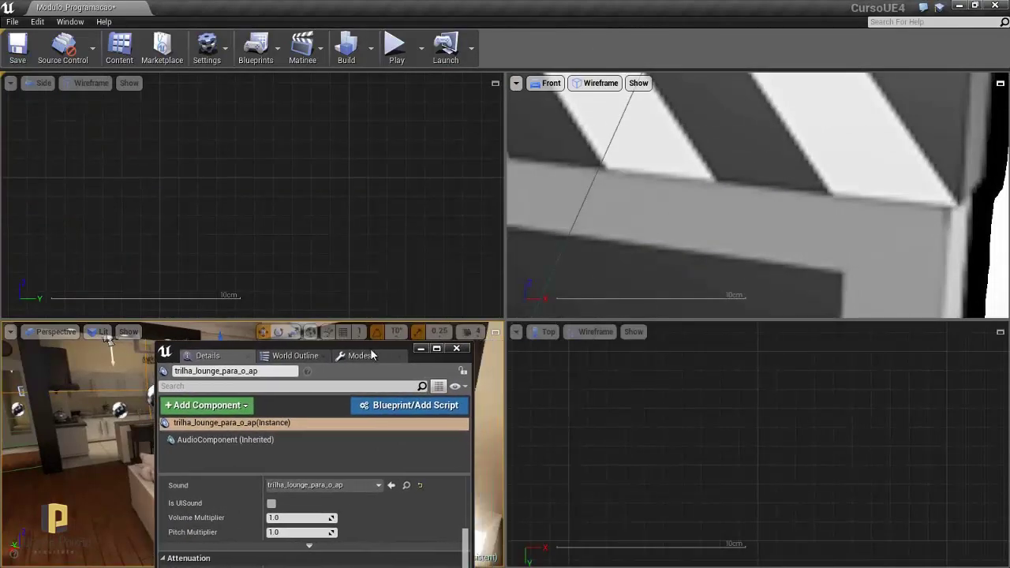
scroll(792, 412, down, 2)
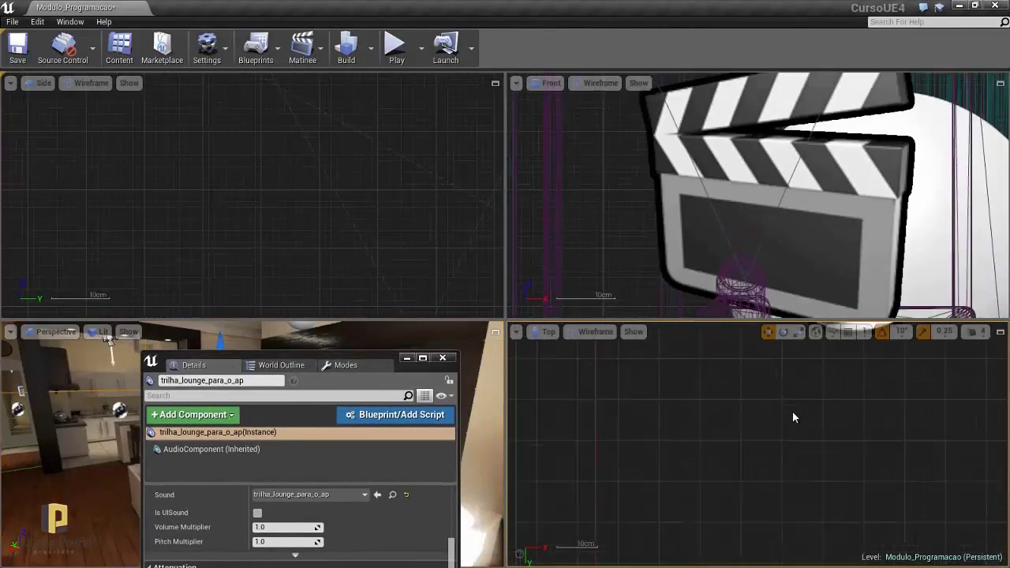
scroll(792, 411, down, 3)
scroll(792, 411, down, 3)
scroll(788, 412, down, 3)
scroll(788, 412, down, 5)
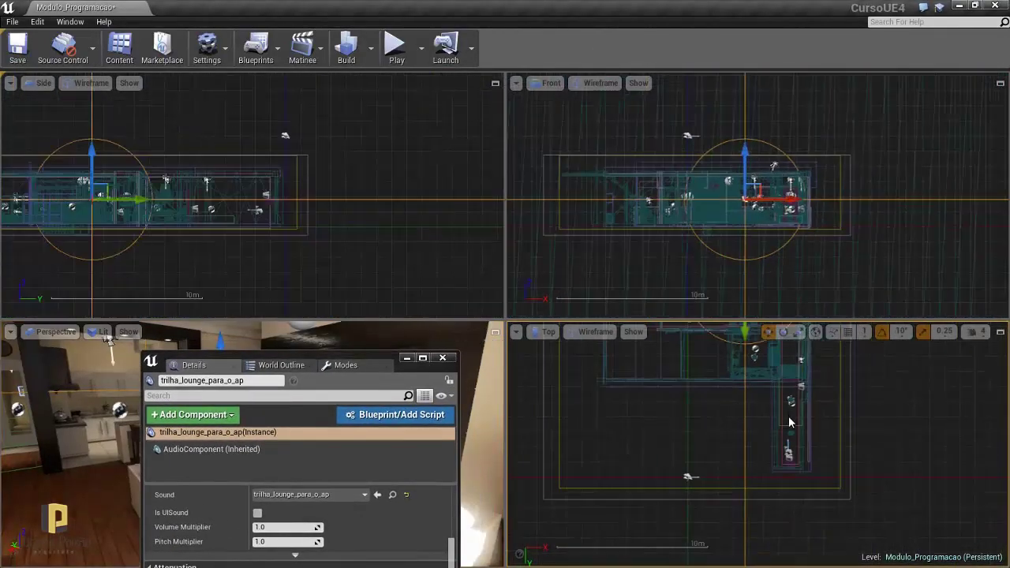
scroll(760, 479, down, 5)
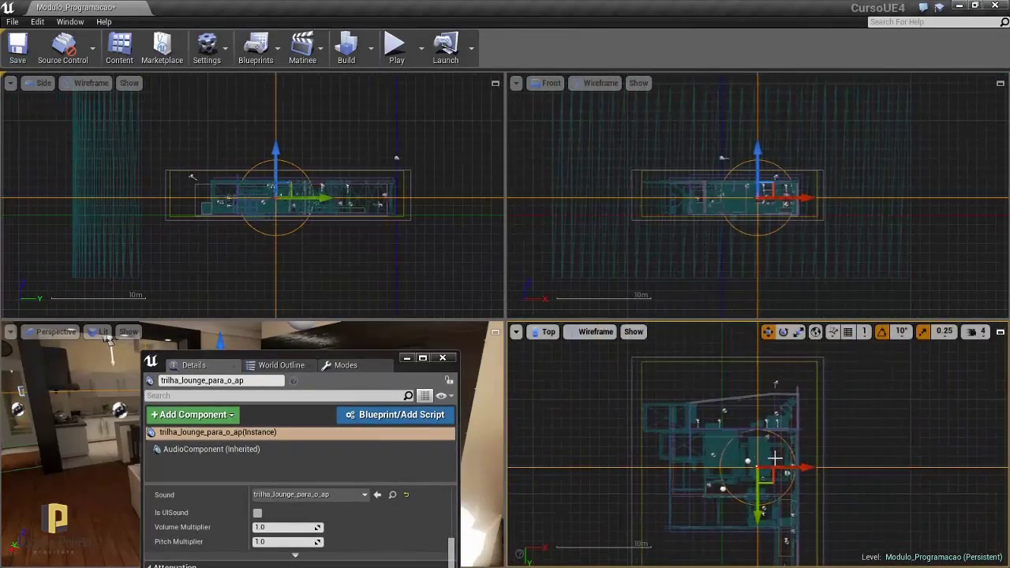
scroll(778, 462, up, 2)
scroll(771, 446, up, 1)
scroll(771, 446, up, 2)
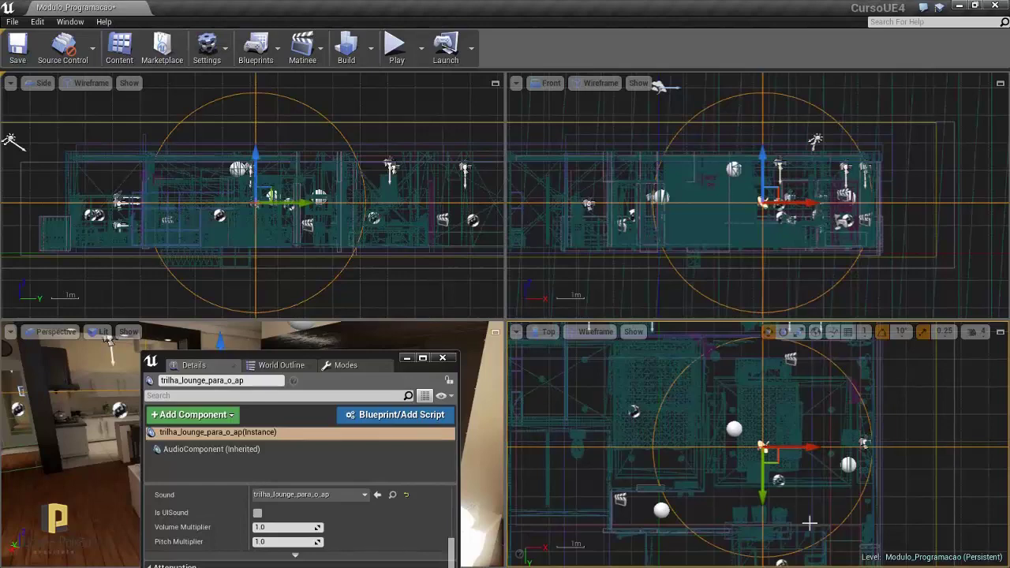
scroll(853, 451, down, 2)
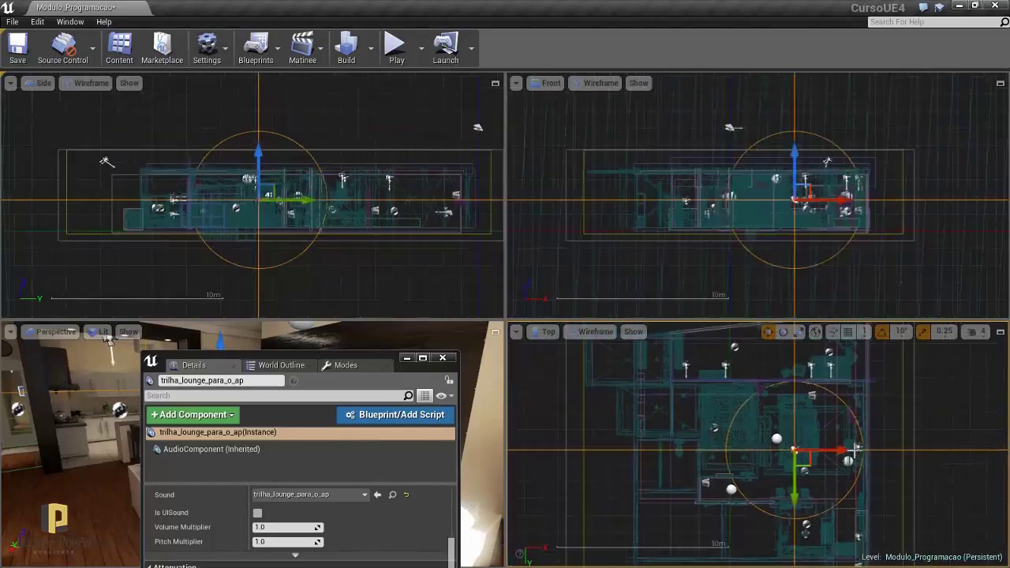
scroll(853, 451, down, 3)
scroll(853, 452, down, 3)
right_drag(852, 451, 825, 456)
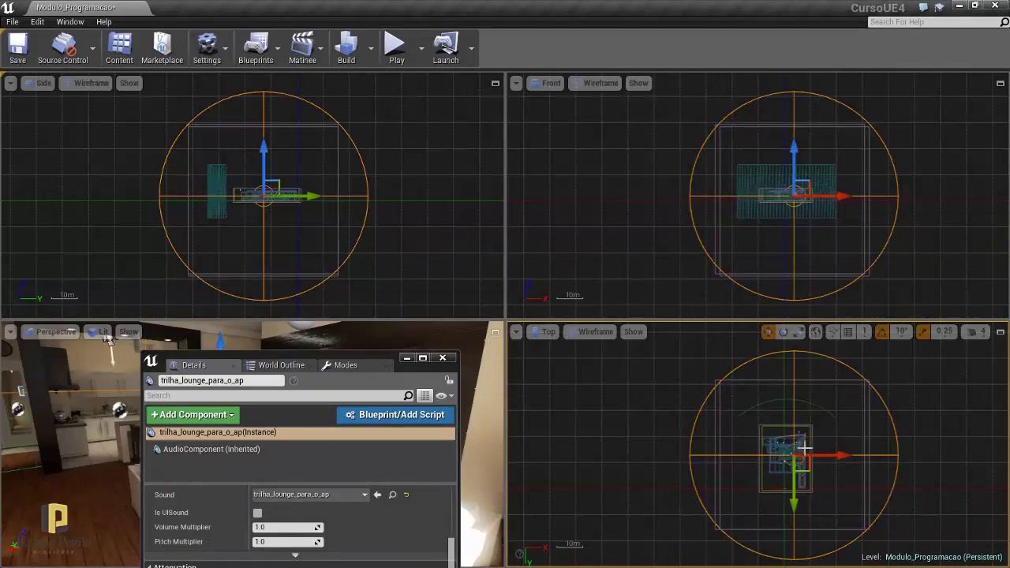
Zoom and pan the plan views to frame the attenuation sphere, then return Details to the top
scroll(805, 447, up, 2)
scroll(801, 449, up, 1)
scroll(795, 451, up, 2)
scroll(788, 456, up, 3)
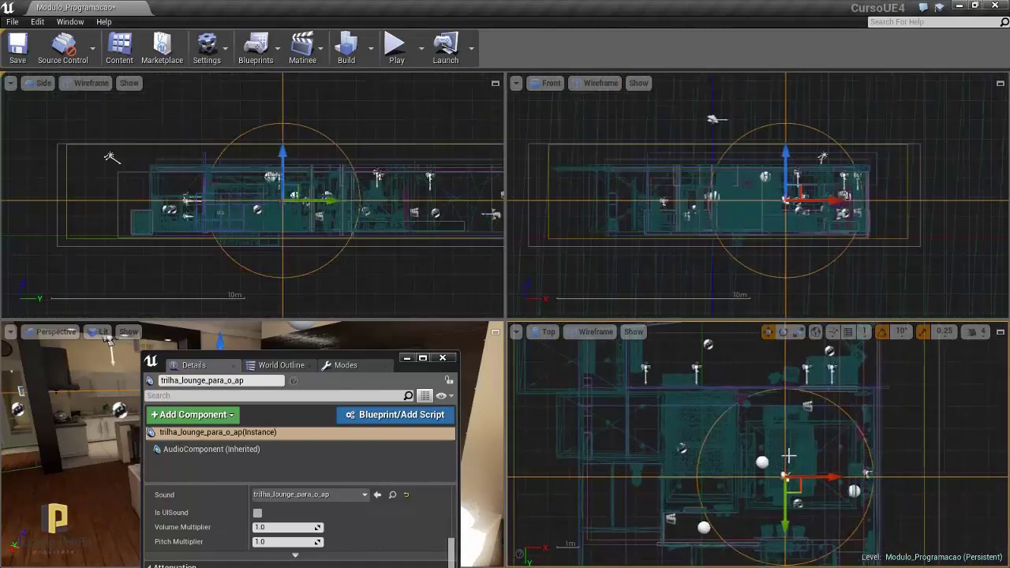
scroll(788, 456, up, 2)
scroll(767, 436, up, 1)
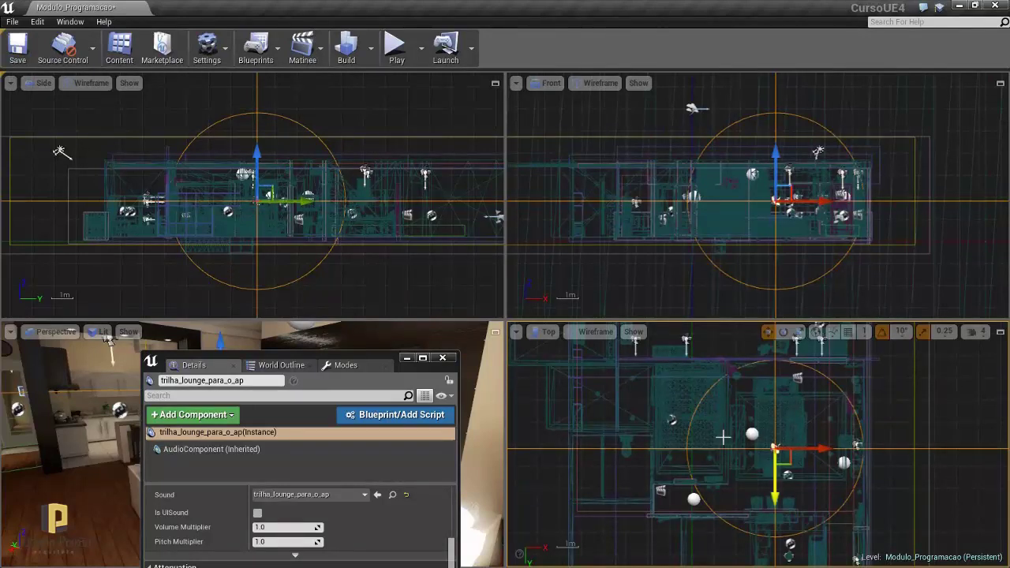
right_drag(792, 443, 770, 437)
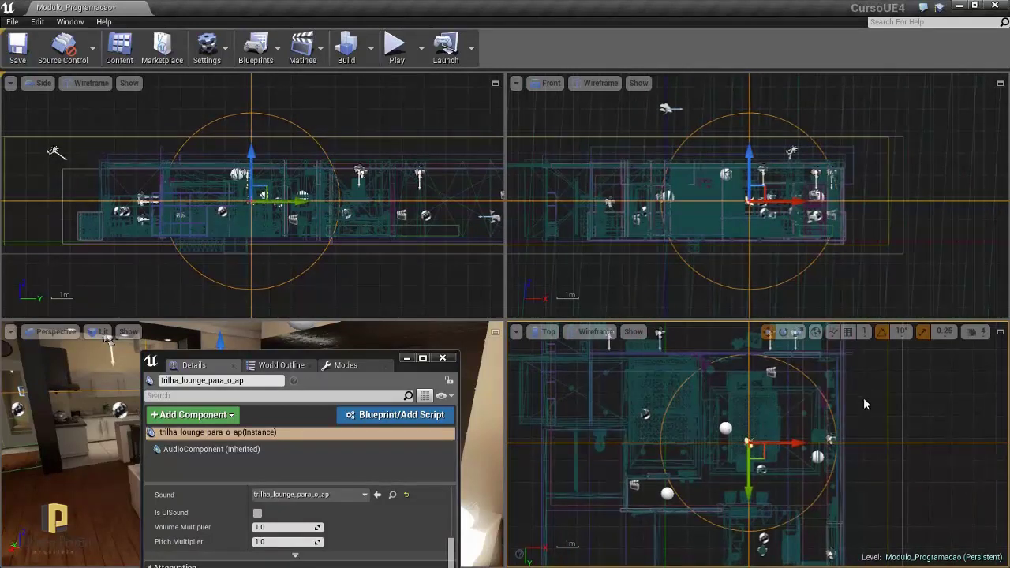
right_drag(762, 471, 770, 479)
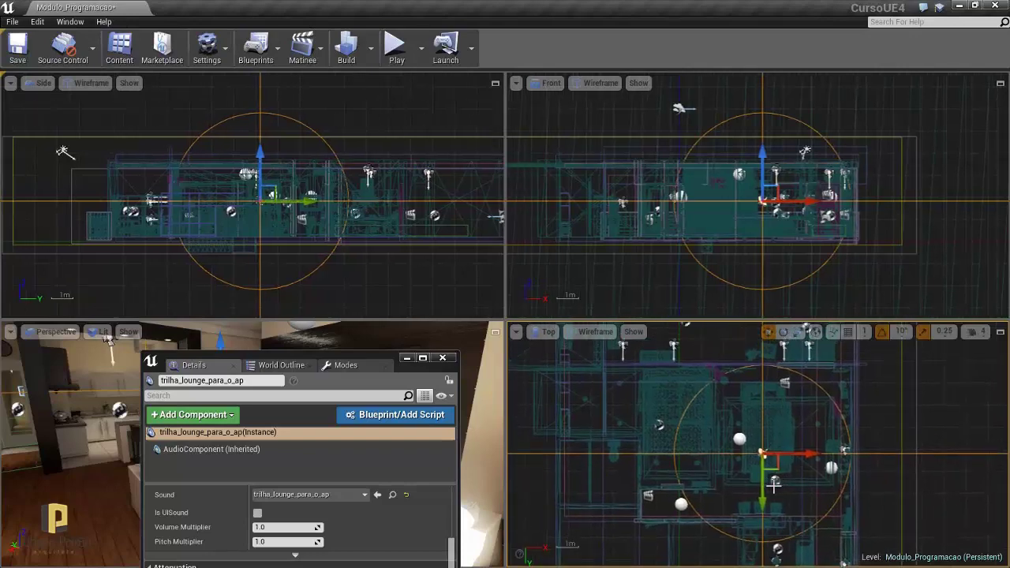
drag(377, 362, 346, 38)
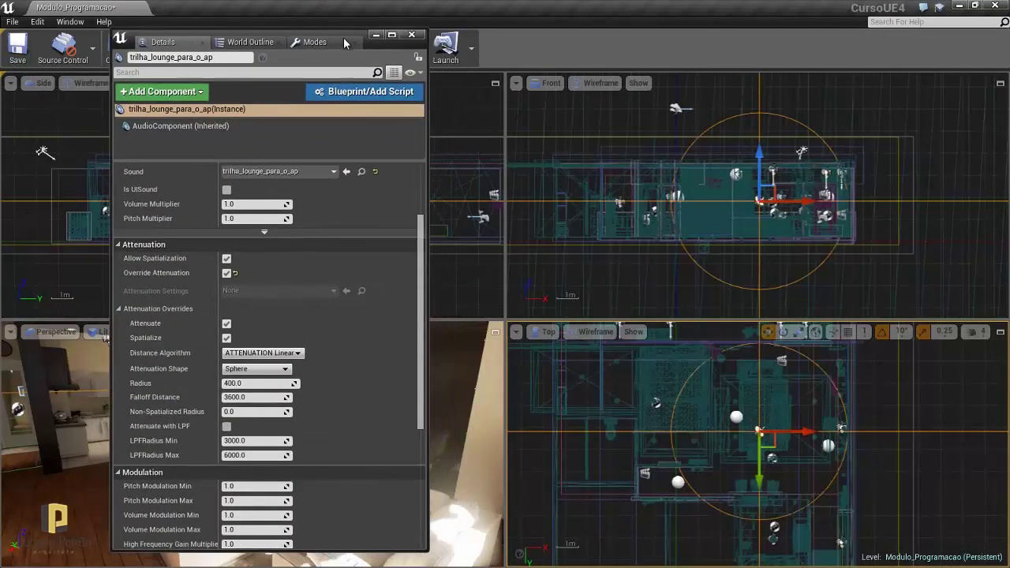
Switch the lounge sound's attenuation shape from Sphere to Box
click(264, 368)
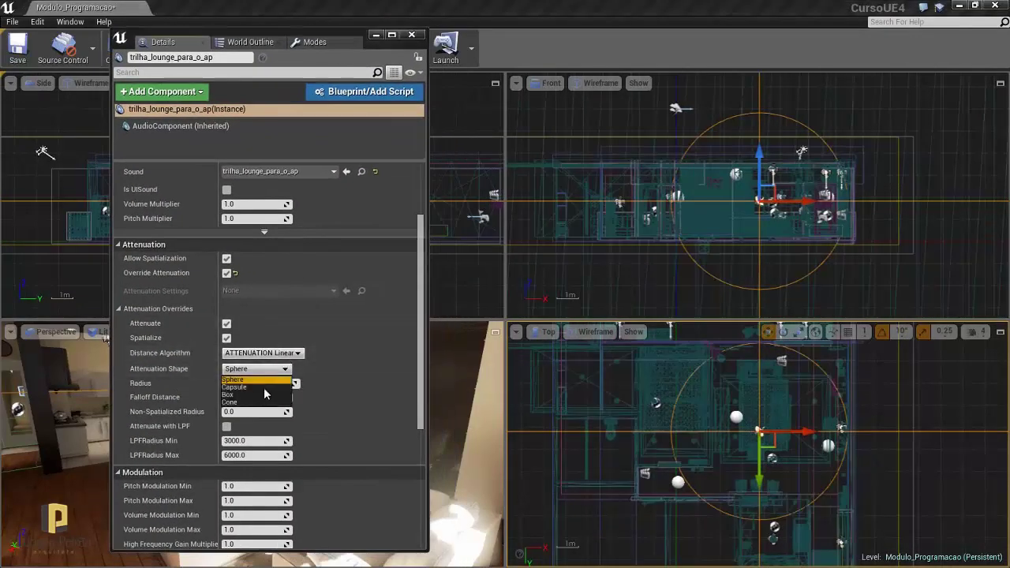
click(263, 401)
scroll(786, 482, down, 3)
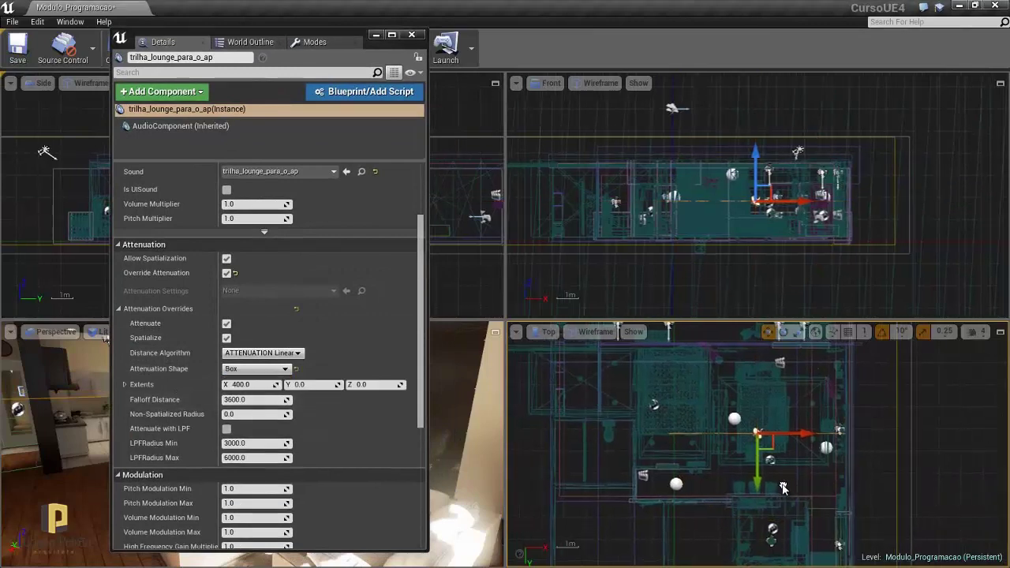
scroll(785, 485, down, 3)
scroll(783, 490, down, 4)
scroll(784, 489, down, 5)
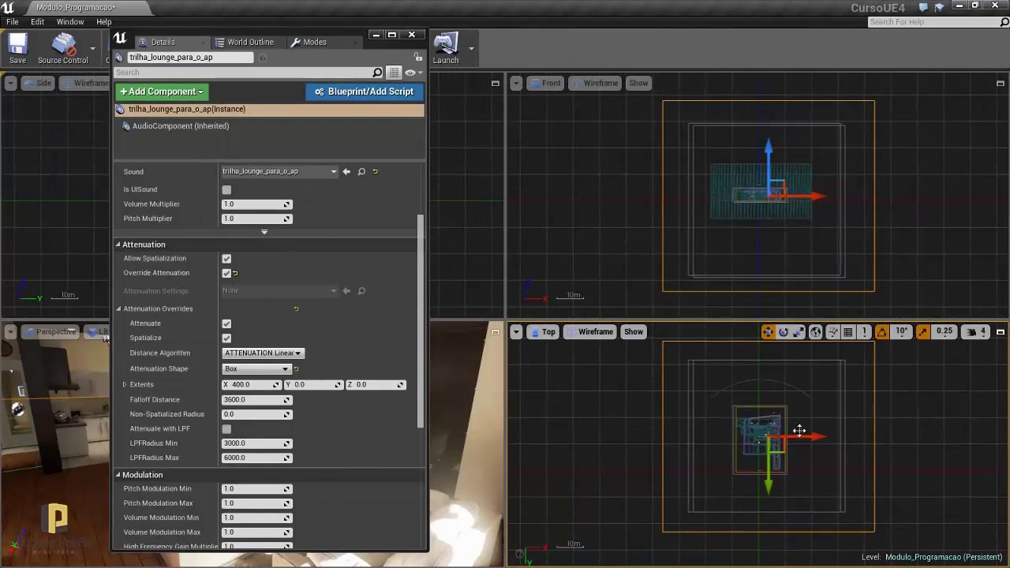
scroll(797, 431, up, 2)
scroll(785, 431, up, 3)
scroll(778, 432, up, 3)
scroll(773, 431, up, 2)
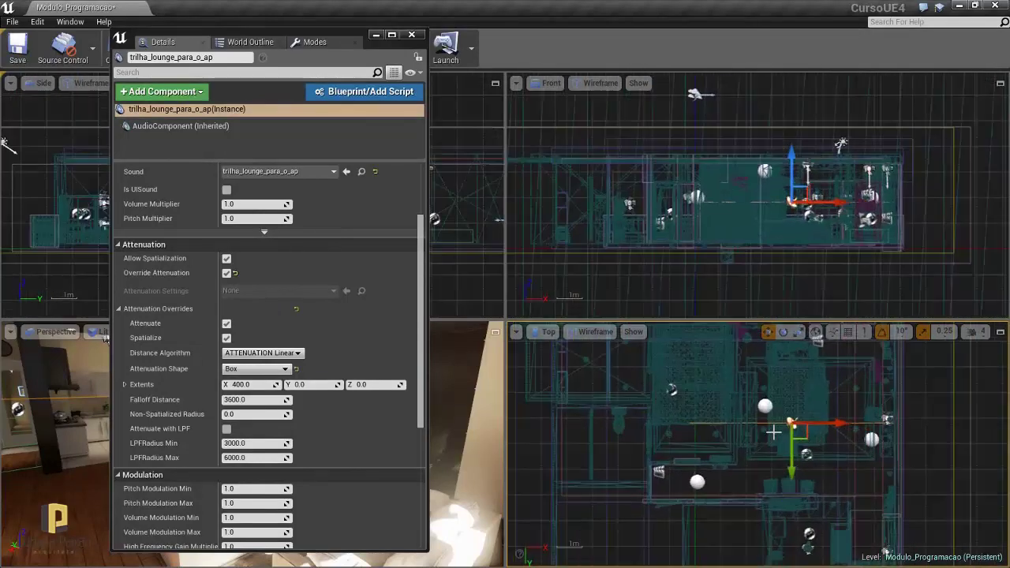
right_drag(773, 432, 751, 452)
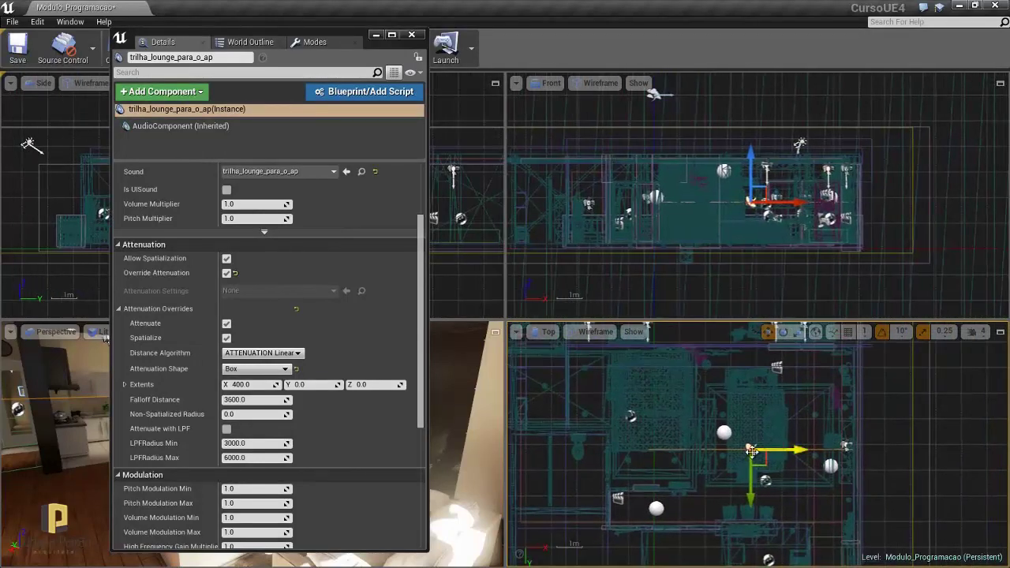
Set the box attenuation's falloff distance to 0
scroll(726, 458, down, 2)
scroll(725, 458, down, 2)
scroll(724, 460, down, 2)
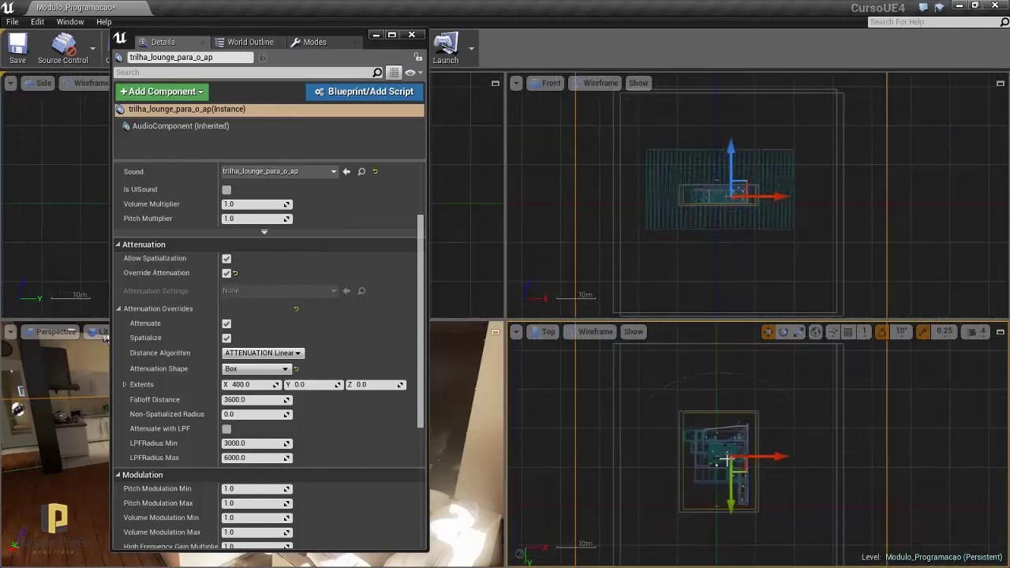
scroll(726, 457, down, 1)
scroll(728, 460, down, 1)
scroll(730, 463, down, 1)
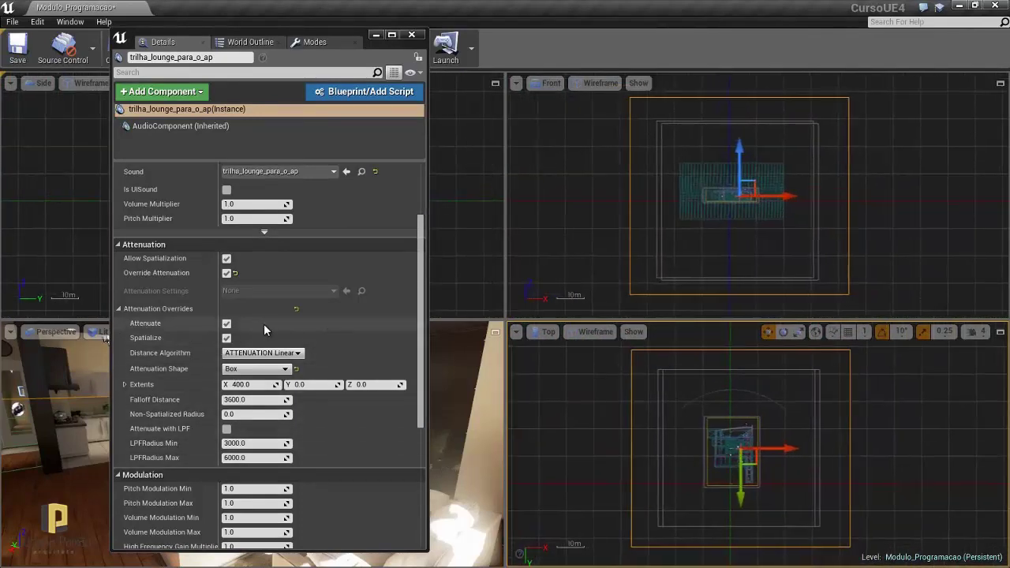
click(255, 400)
text(0)
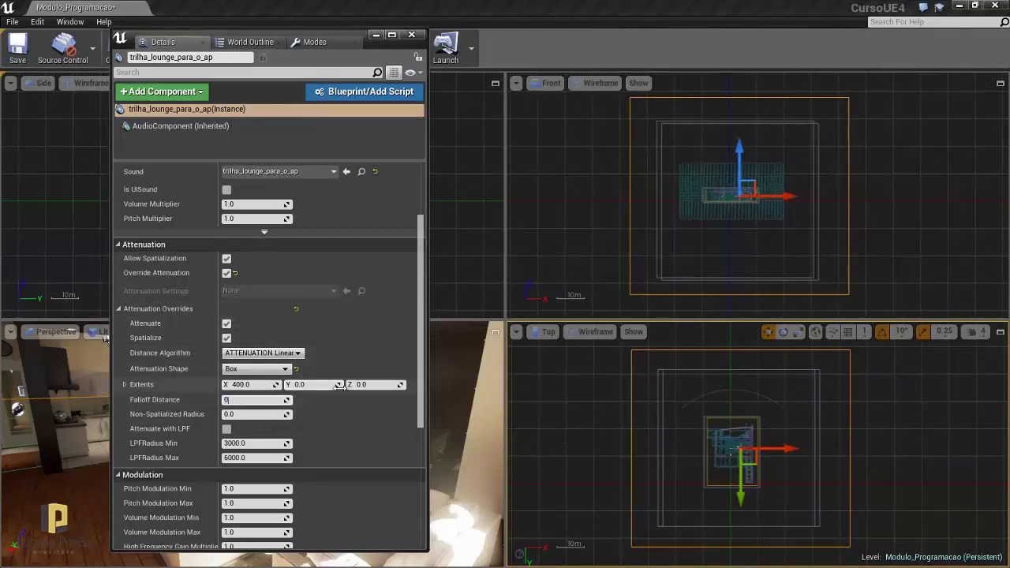
key(Return)
click(726, 450)
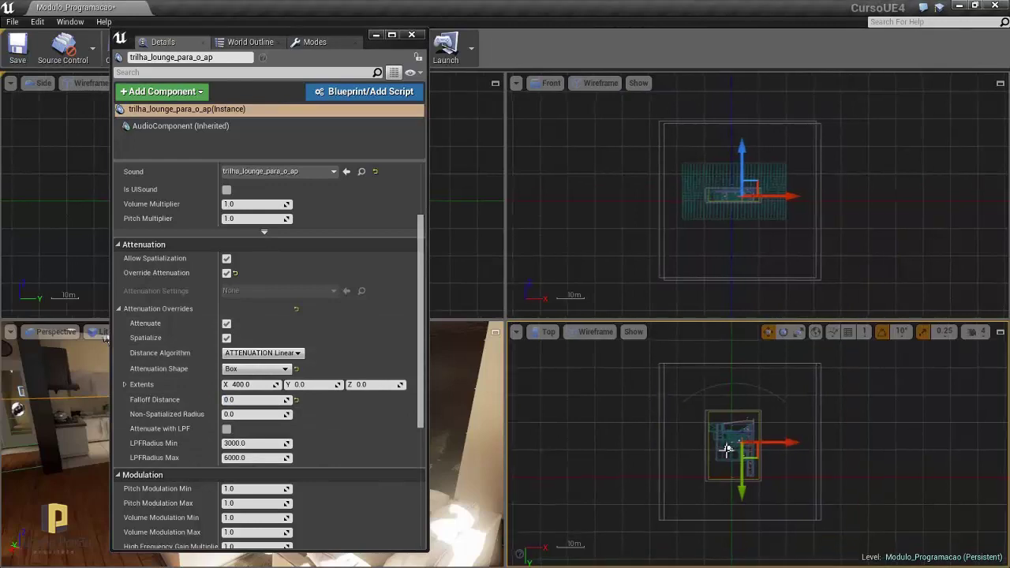
scroll(727, 450, up, 2)
scroll(727, 446, up, 2)
scroll(728, 440, up, 2)
Stretch the lounge sound's box extents to X 745.58 and Y 301.88 to cover the living area
scroll(729, 435, up, 2)
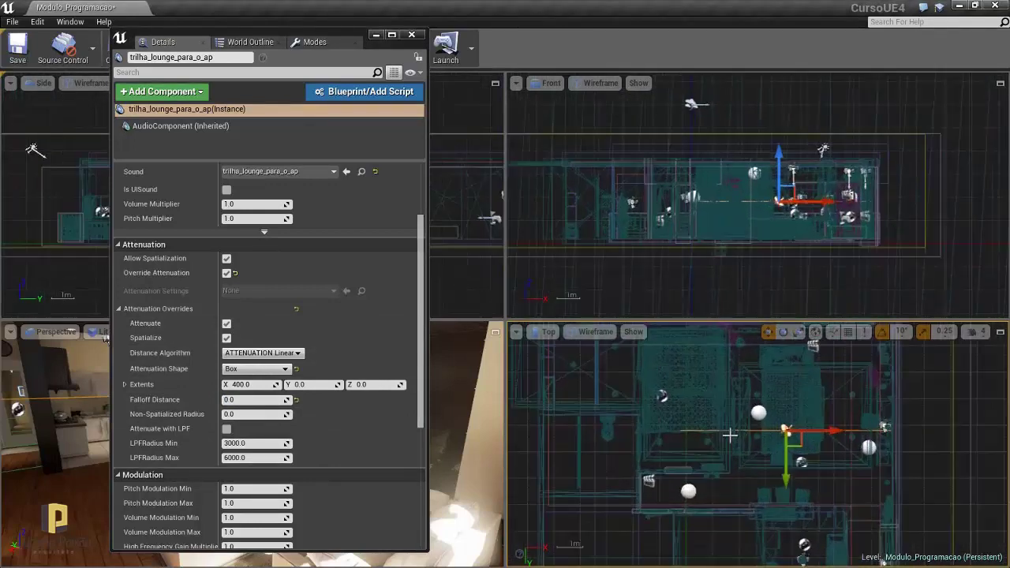
right_drag(730, 435, 661, 464)
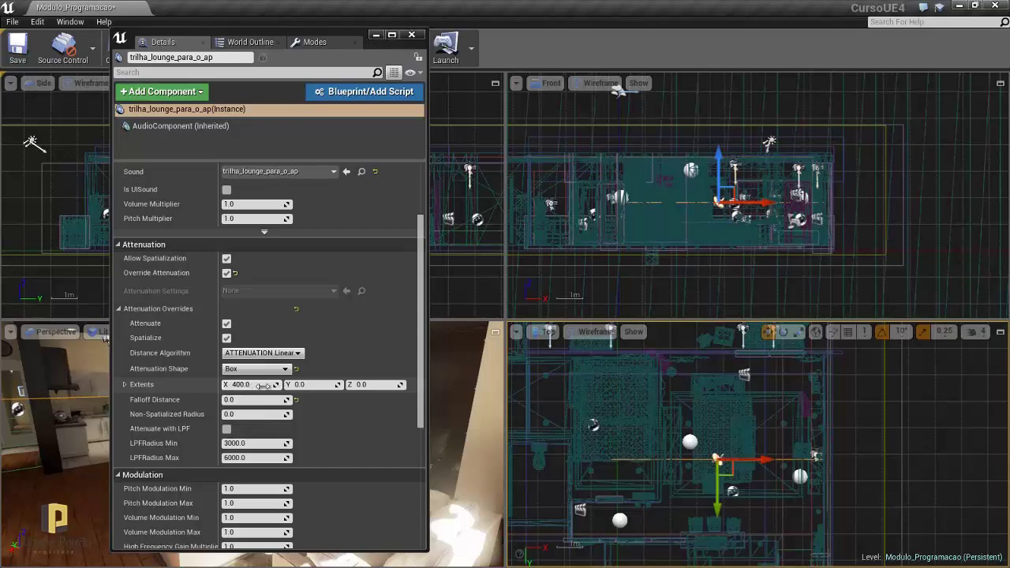
right_drag(641, 427, 730, 424)
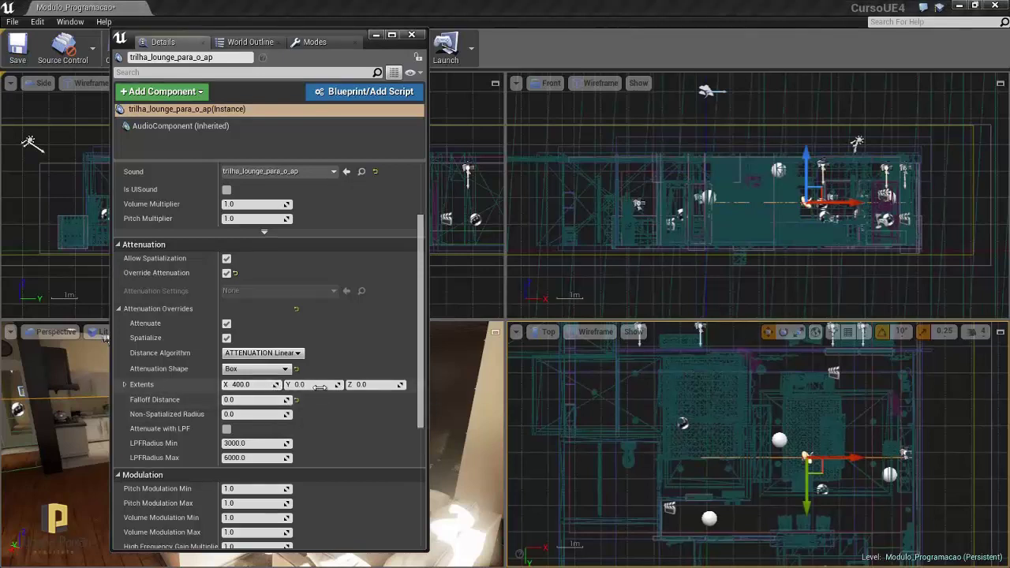
drag(274, 386, 293, 392)
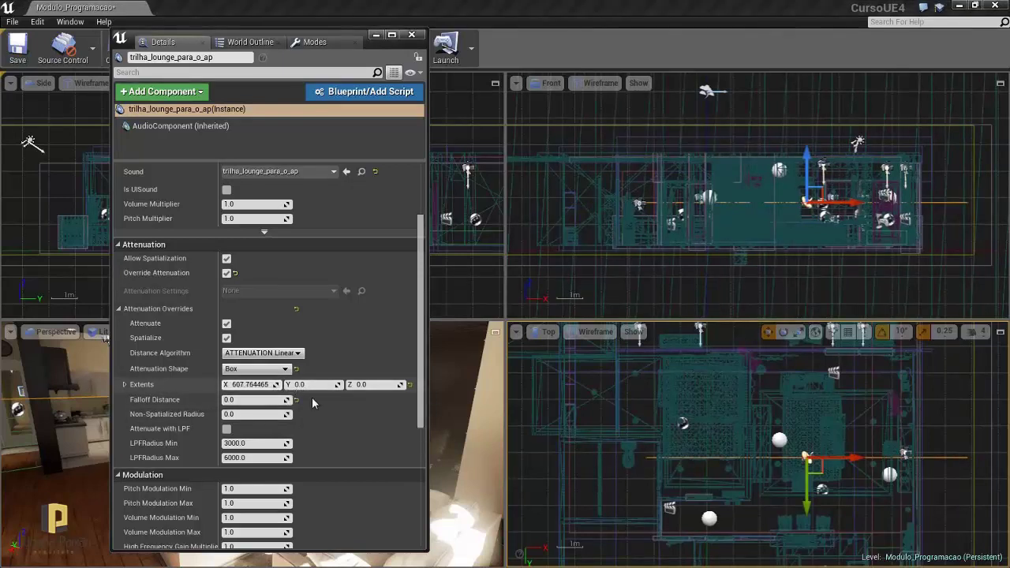
drag(856, 457, 789, 462)
drag(276, 385, 281, 384)
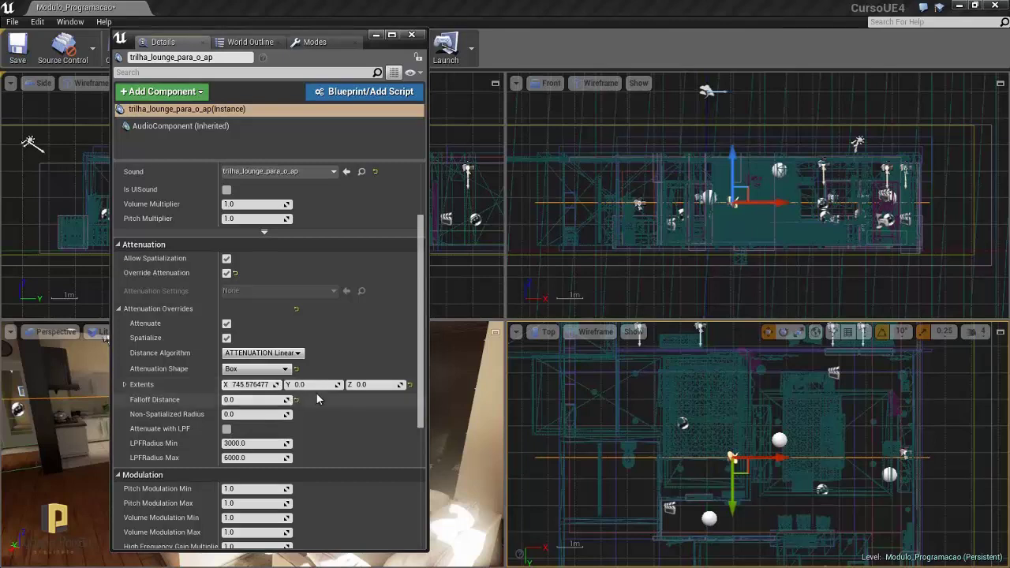
mouse_move(338, 384)
mouse_down()
mouse_move(569, 390)
mouse_move(539, 397)
mouse_move(549, 396)
mouse_up()
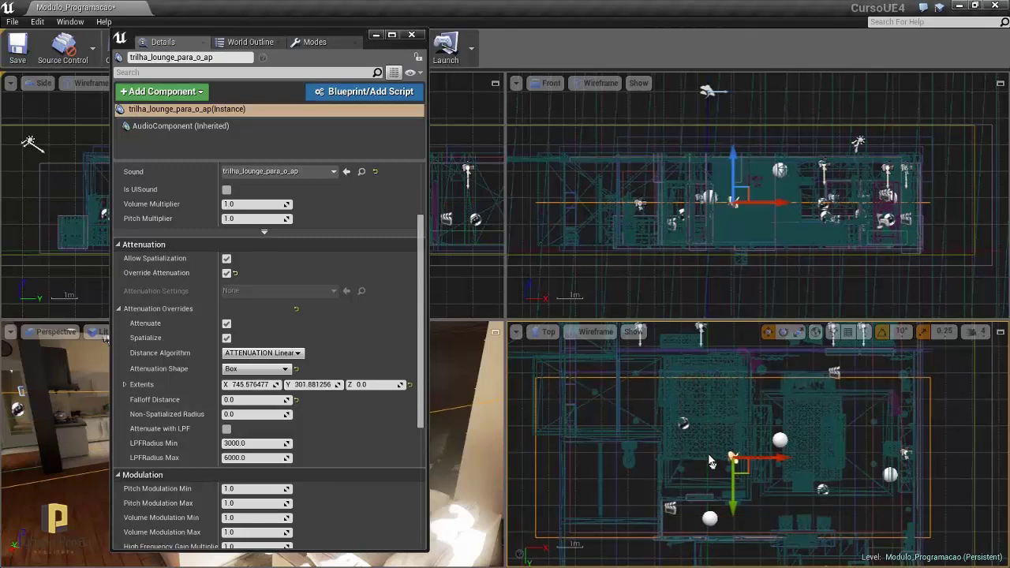
scroll(703, 446, down, 2)
Dismiss the pop-up menu and reselect the trilha_lounge_para_o_ap sound actor
right_click(691, 433)
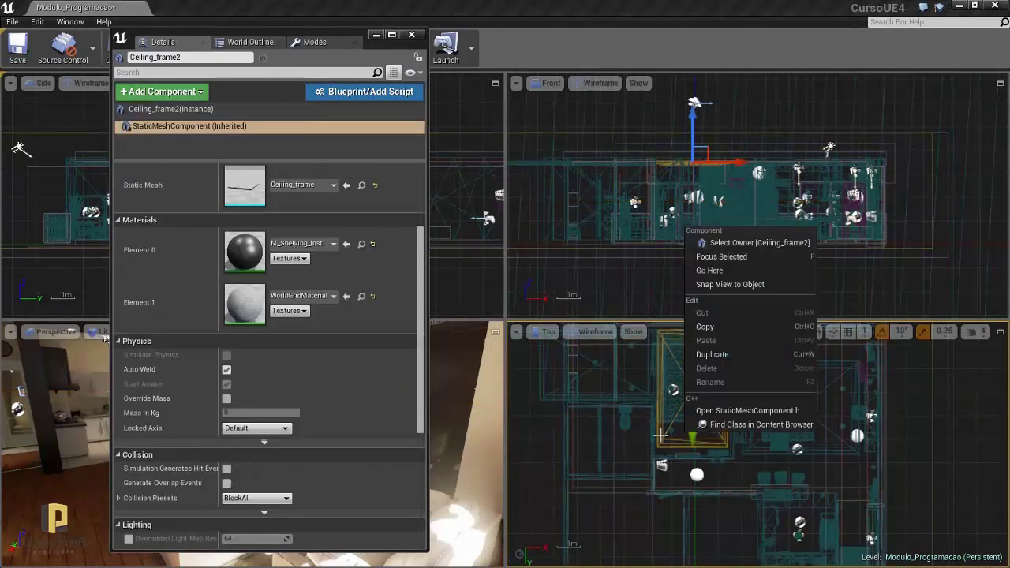
click(626, 462)
click(574, 461)
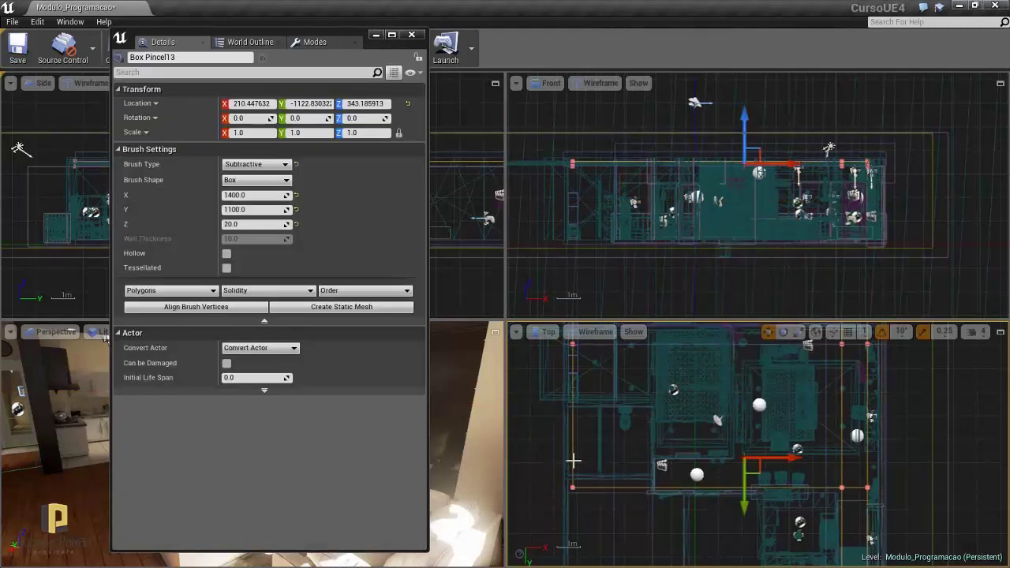
click(720, 422)
Maximize the Top viewport so the apartment plan fills the editor
scroll(777, 462, down, 2)
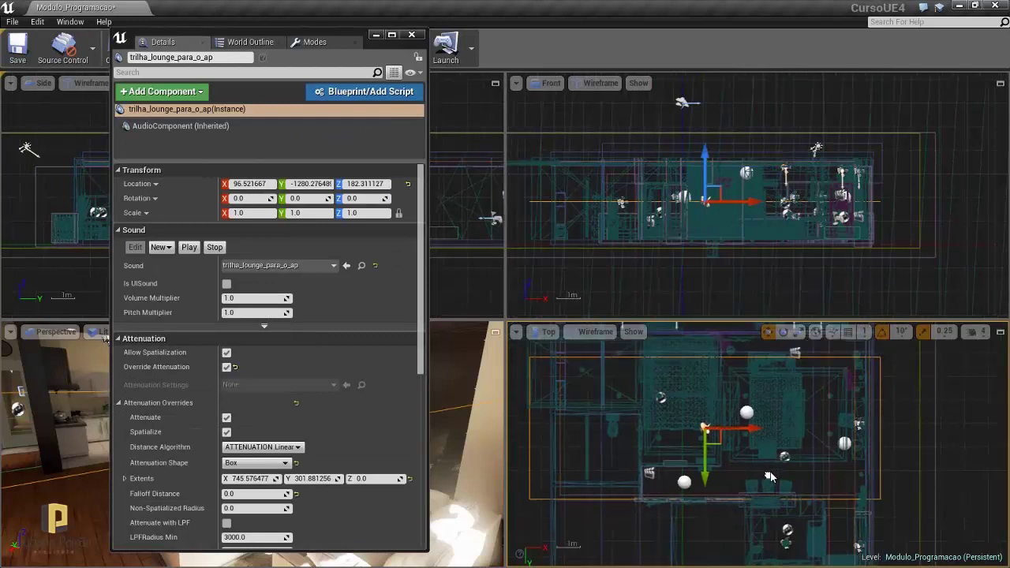
right_drag(739, 450, 743, 461)
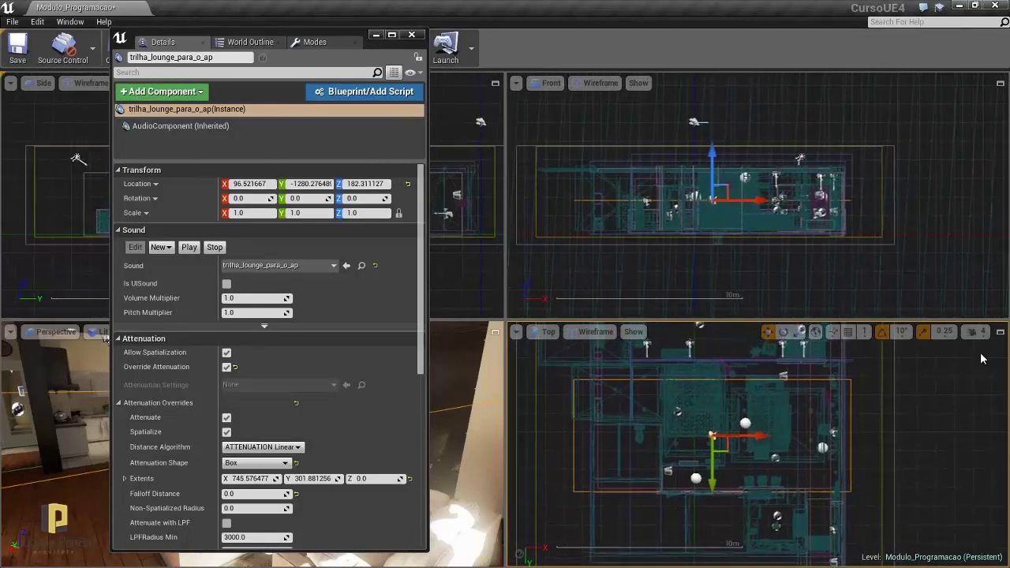
click(999, 332)
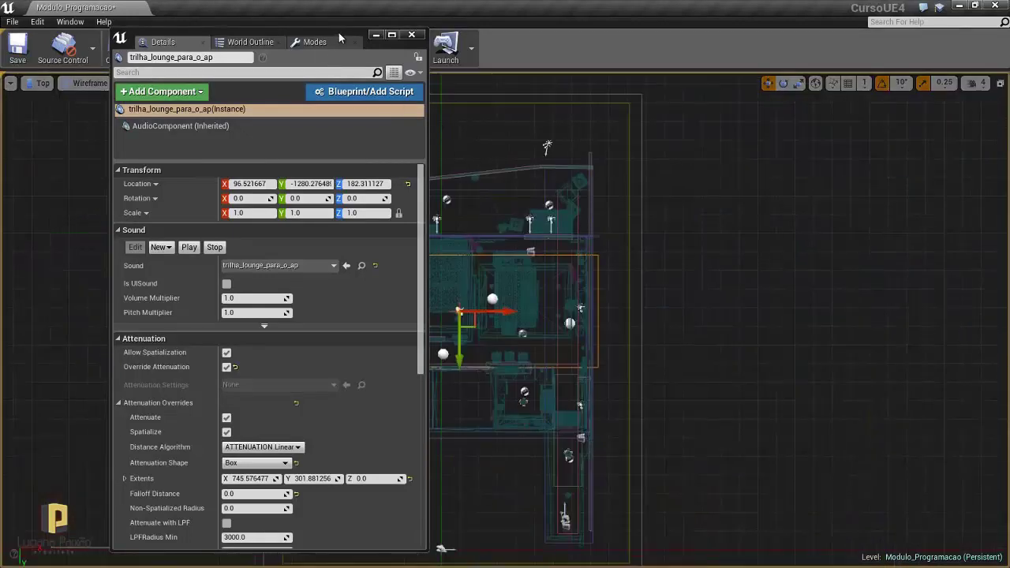
Pan the Top view to center the apartment and bring back the lounge actor's Details panel
click(376, 35)
scroll(458, 266, up, 5)
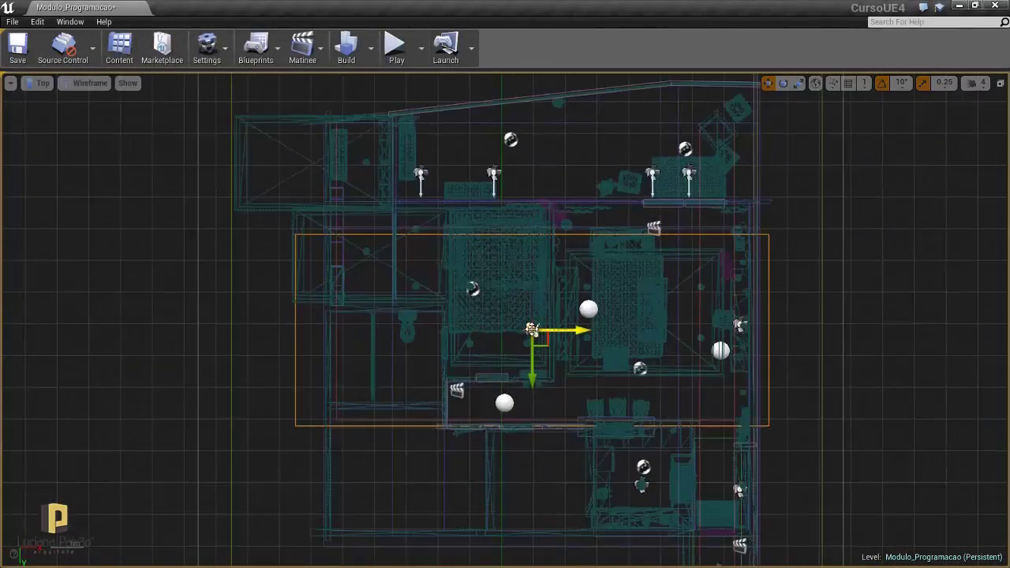
scroll(457, 266, down, 3)
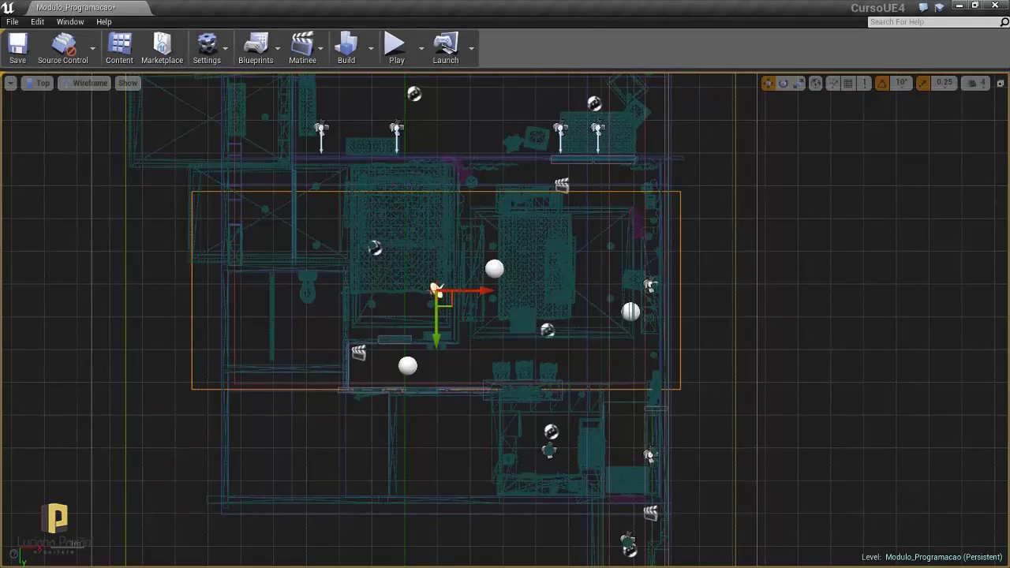
right_drag(539, 273, 754, 264)
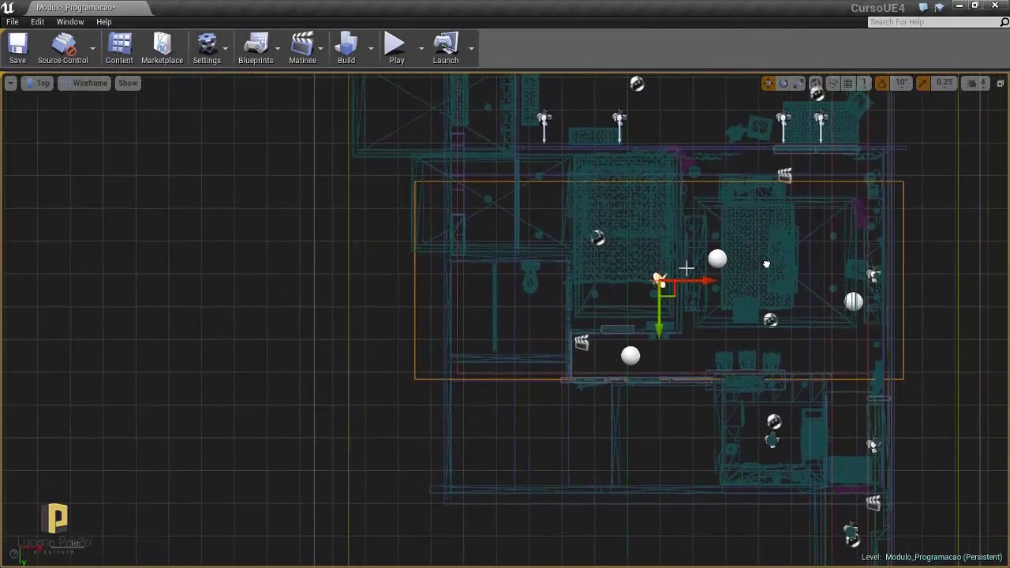
key(alt+Tab)
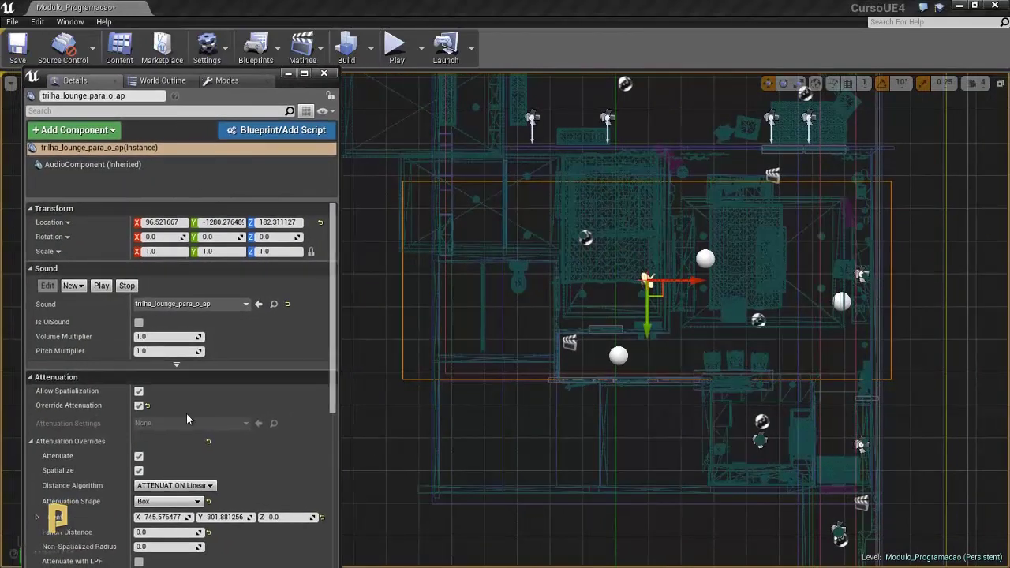
Grow Extents Y to about 392, move the actor down along Y, and raise falloff to about 442
mouse_move(237, 517)
mouse_down()
mouse_move(247, 517)
mouse_move(233, 517)
mouse_up()
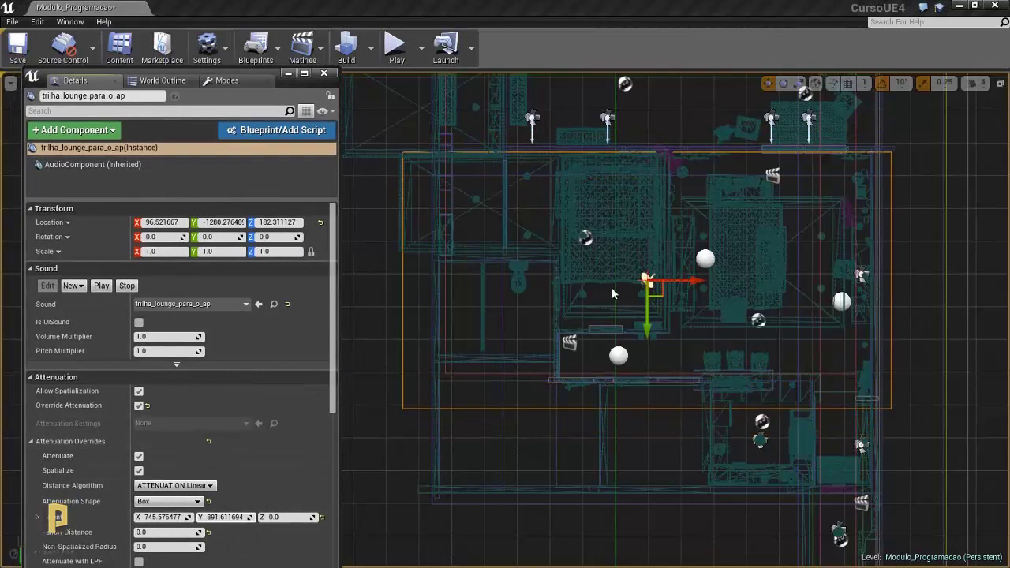
drag(645, 320, 646, 353)
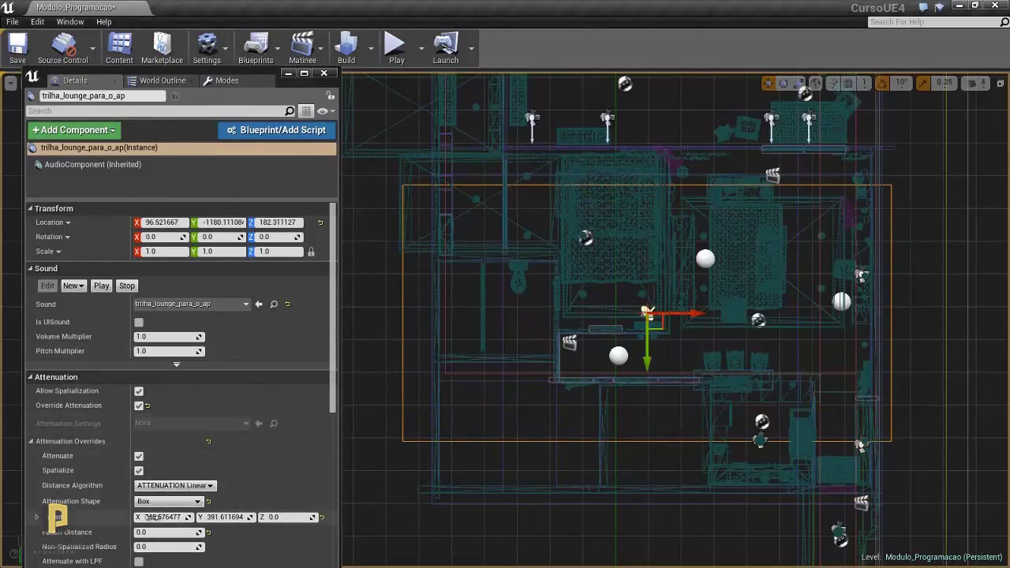
drag(179, 535, 476, 539)
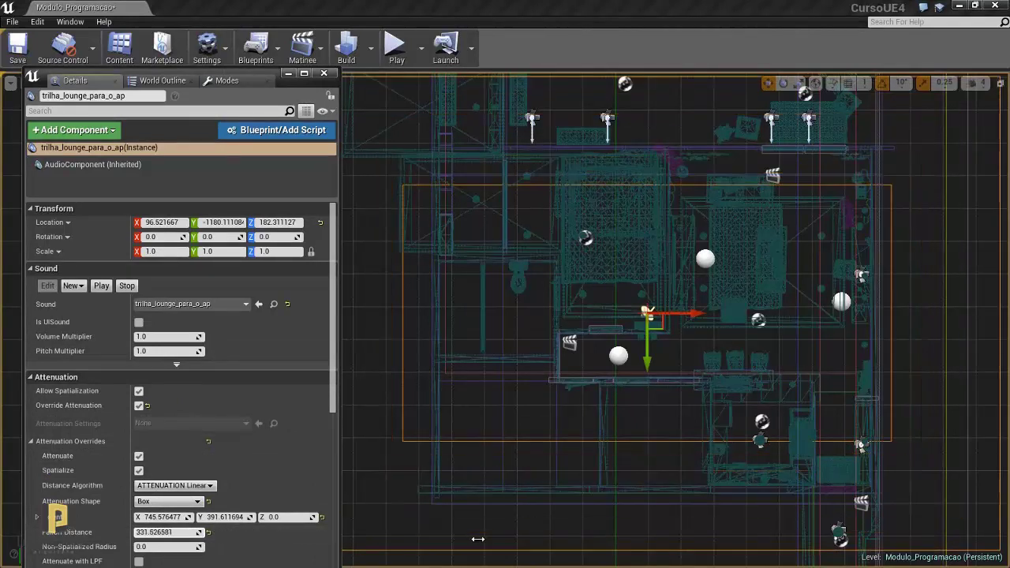
drag(476, 539, 477, 539)
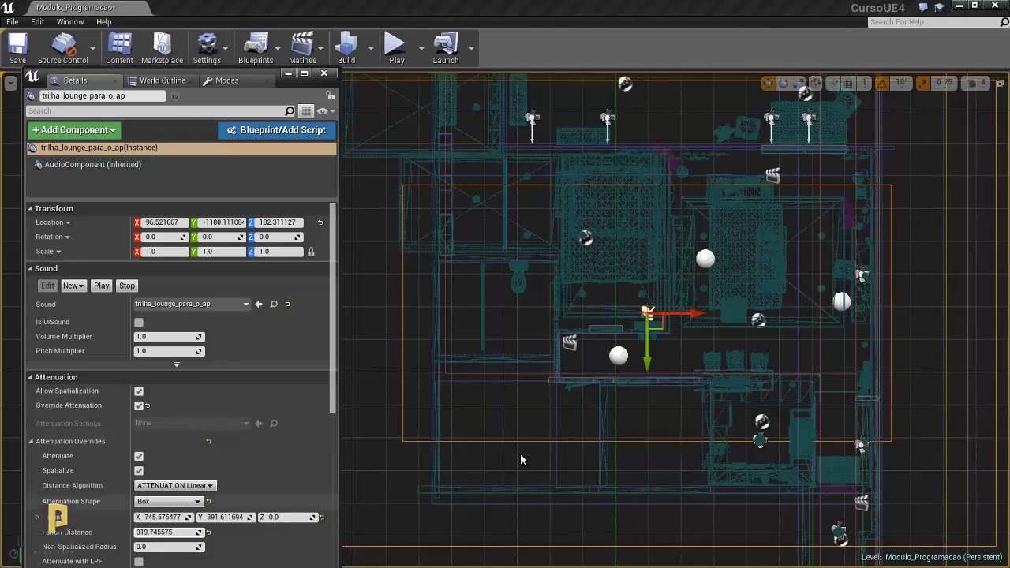
right_drag(637, 383, 643, 400)
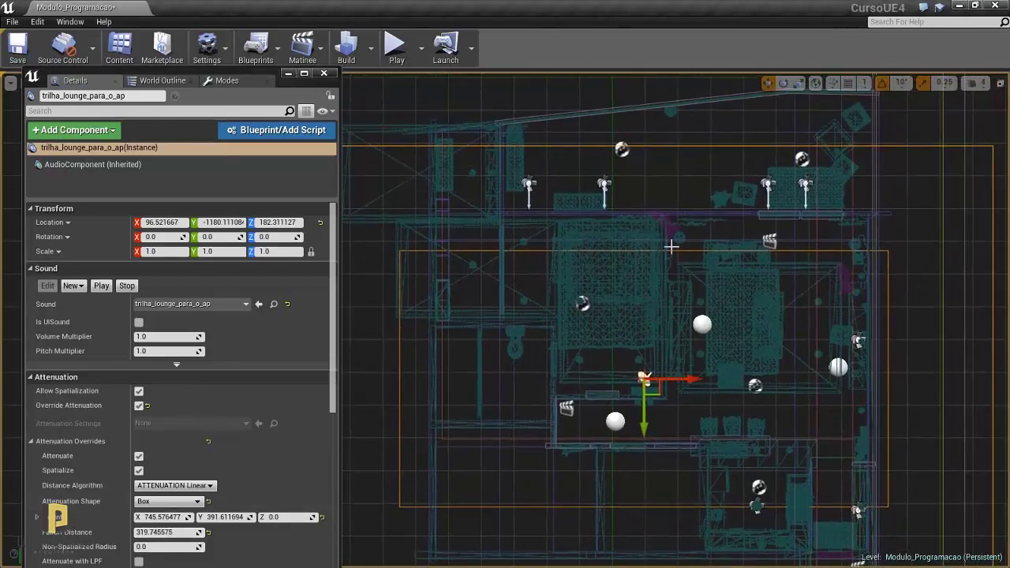
drag(197, 532, 183, 533)
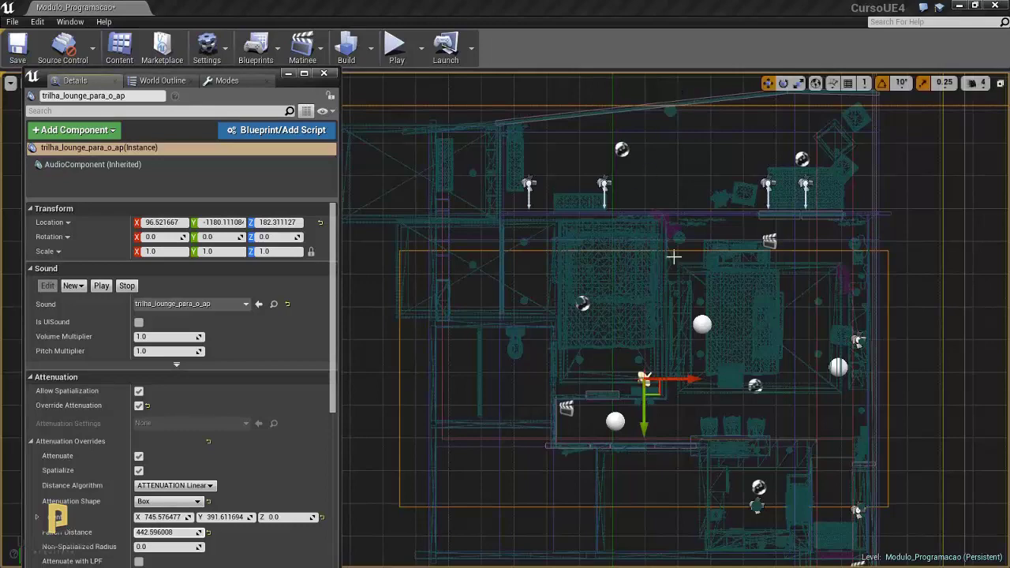
Lower the falloff slightly and move the lounge sound actor down along Y, postponing the autosave
drag(197, 532, 194, 534)
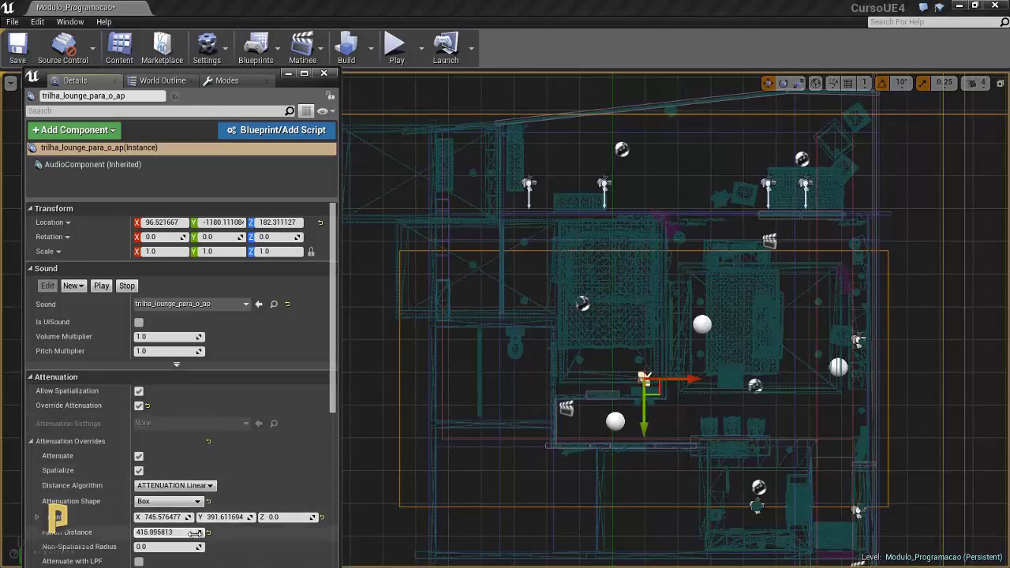
right_drag(663, 422, 628, 314)
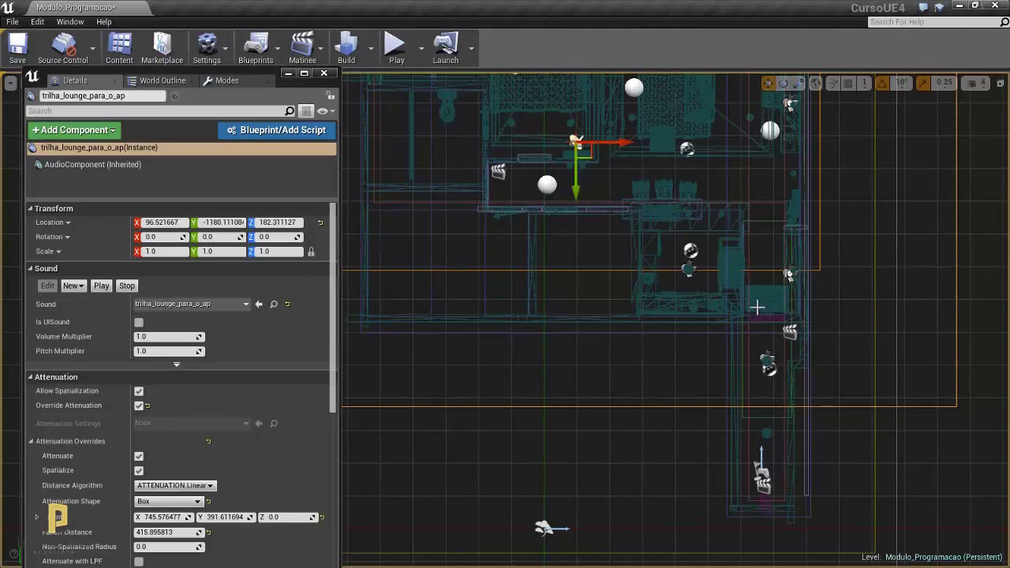
right_drag(771, 367, 775, 400)
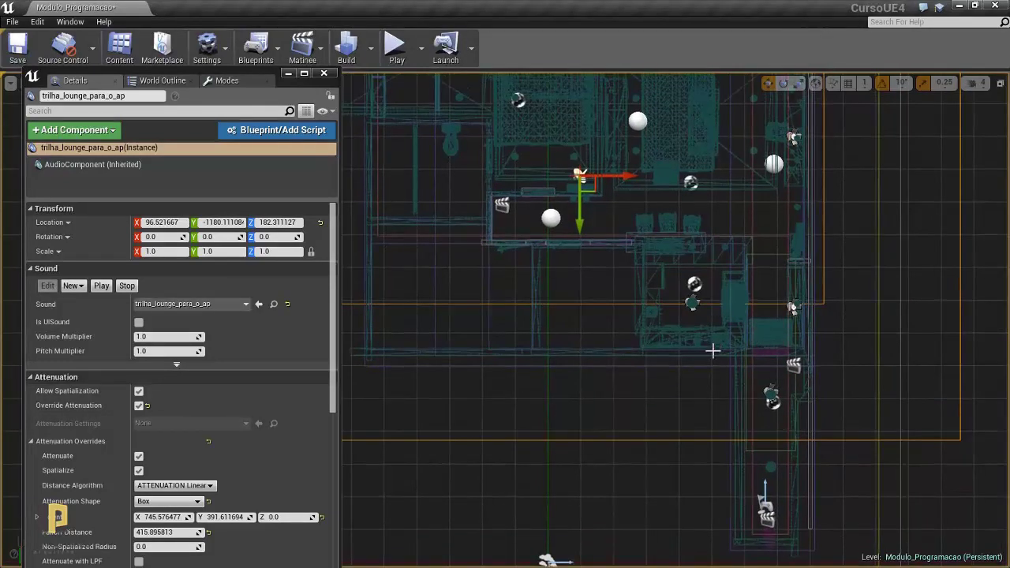
right_drag(712, 350, 709, 382)
drag(573, 255, 638, 329)
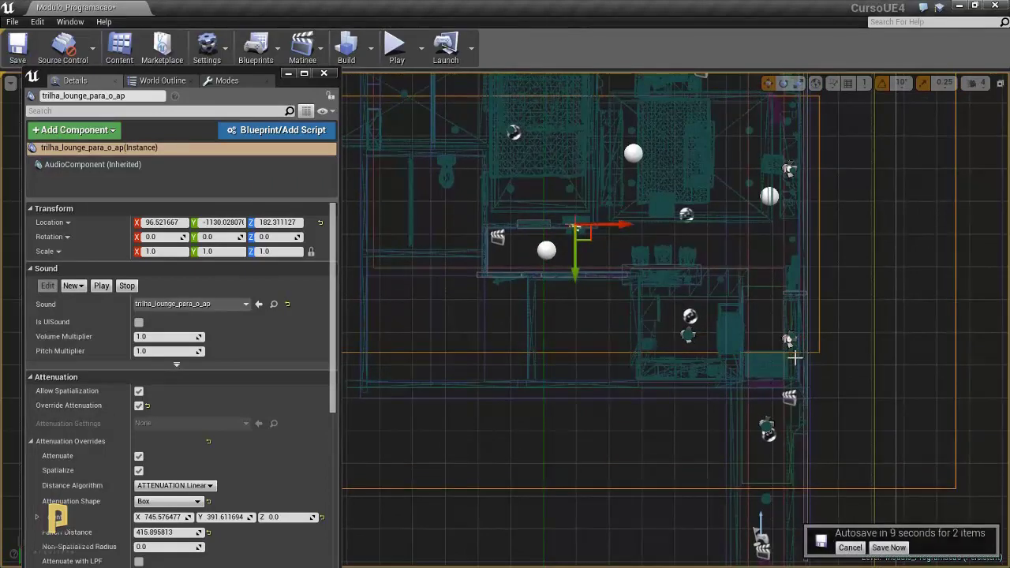
click(850, 548)
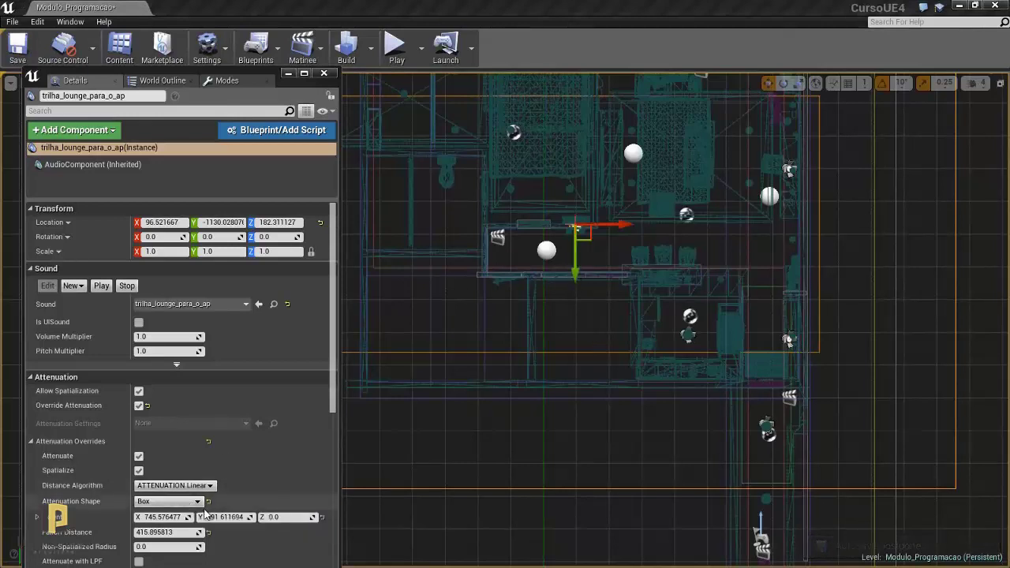
Stretch the Y extent to about 468, fine-tune the actor's Y position, and shrink falloff to 380.4
mouse_move(228, 517)
mouse_down()
mouse_move(292, 517)
mouse_move(269, 517)
mouse_up()
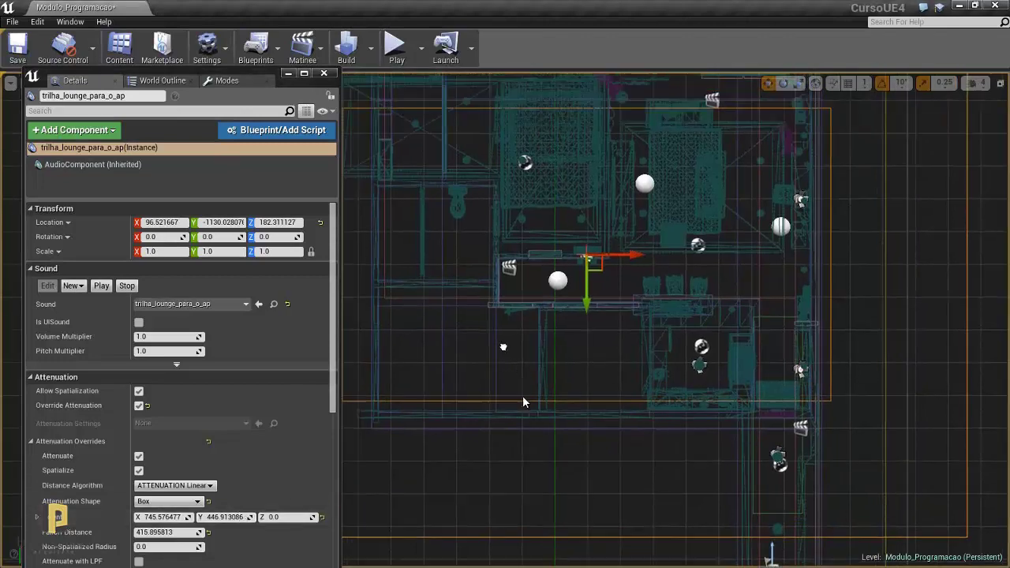
mouse_move(522, 396)
right_down()
mouse_move(517, 406)
mouse_move(503, 353)
right_up()
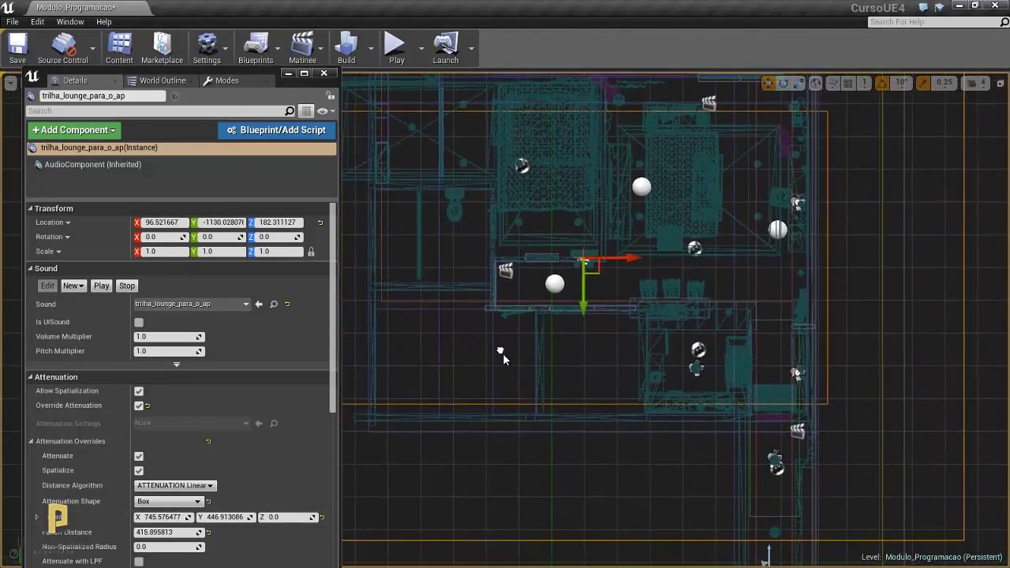
drag(584, 297, 584, 295)
right_drag(709, 216, 708, 247)
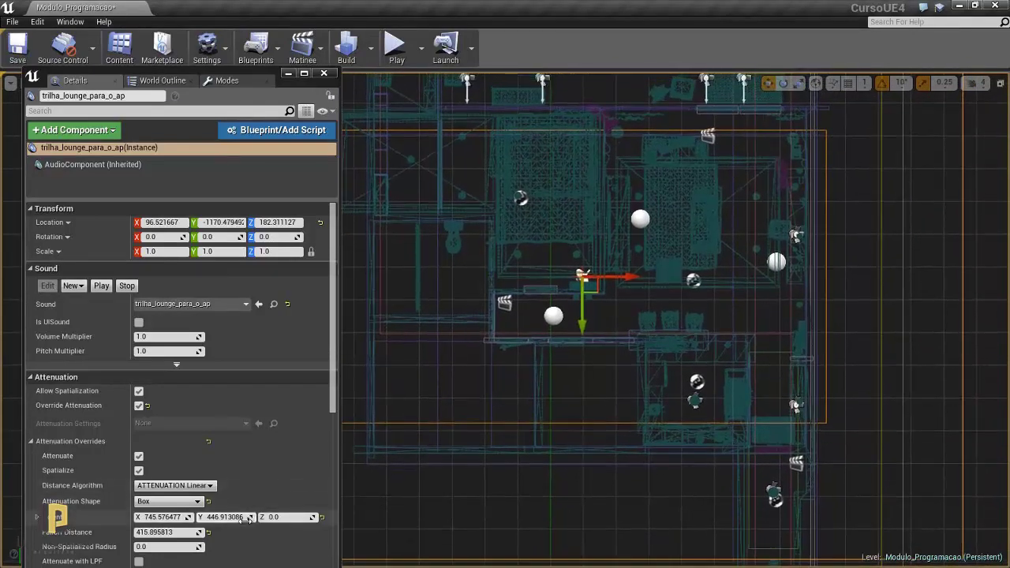
drag(250, 518, 248, 519)
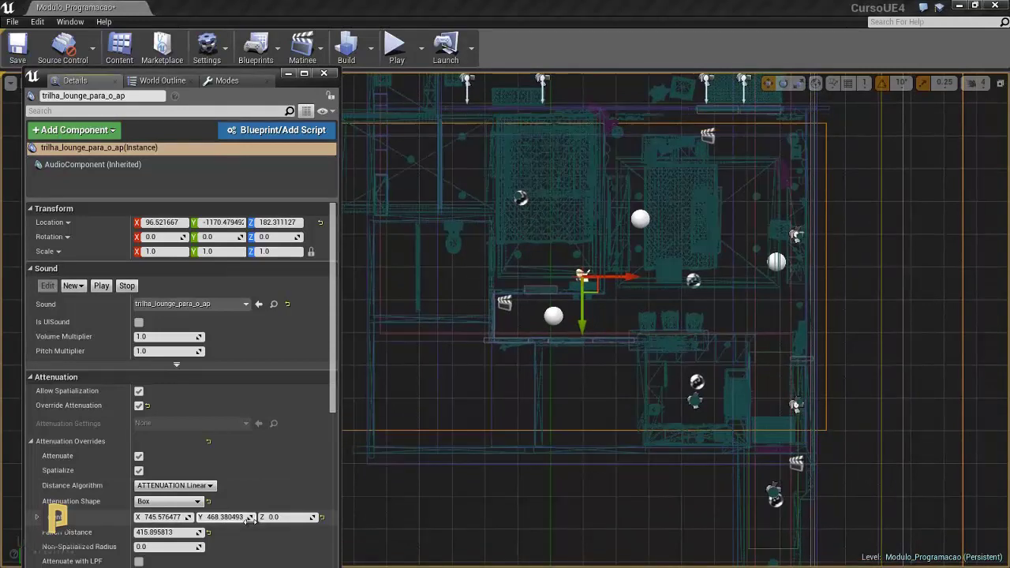
right_drag(472, 403, 521, 516)
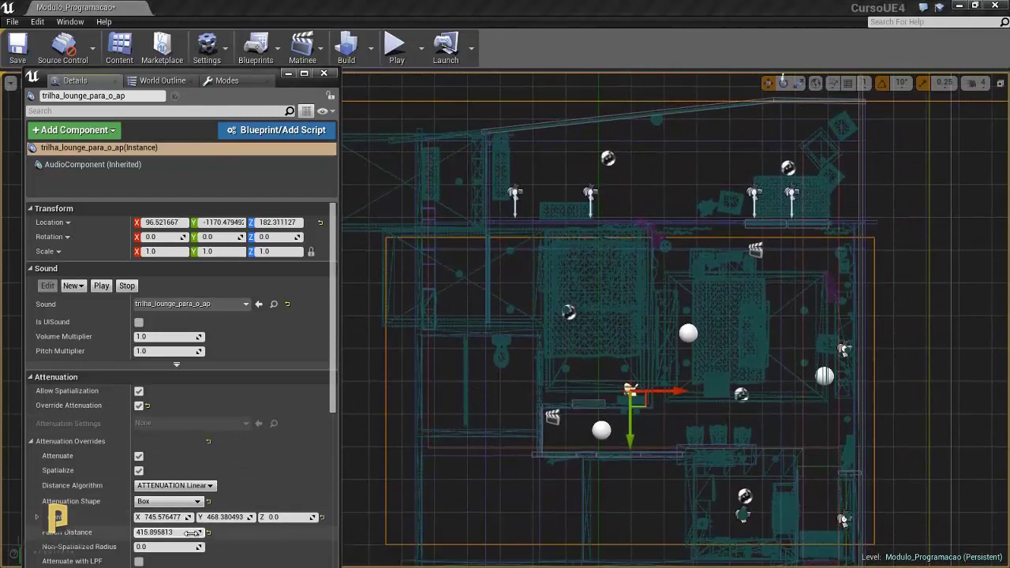
drag(189, 533, 259, 506)
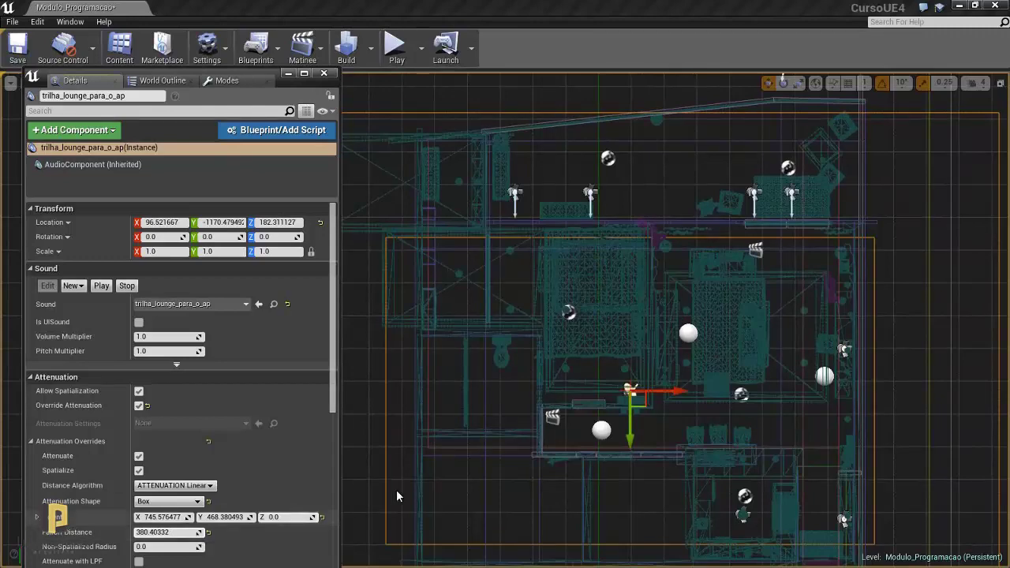
right_drag(621, 450, 545, 263)
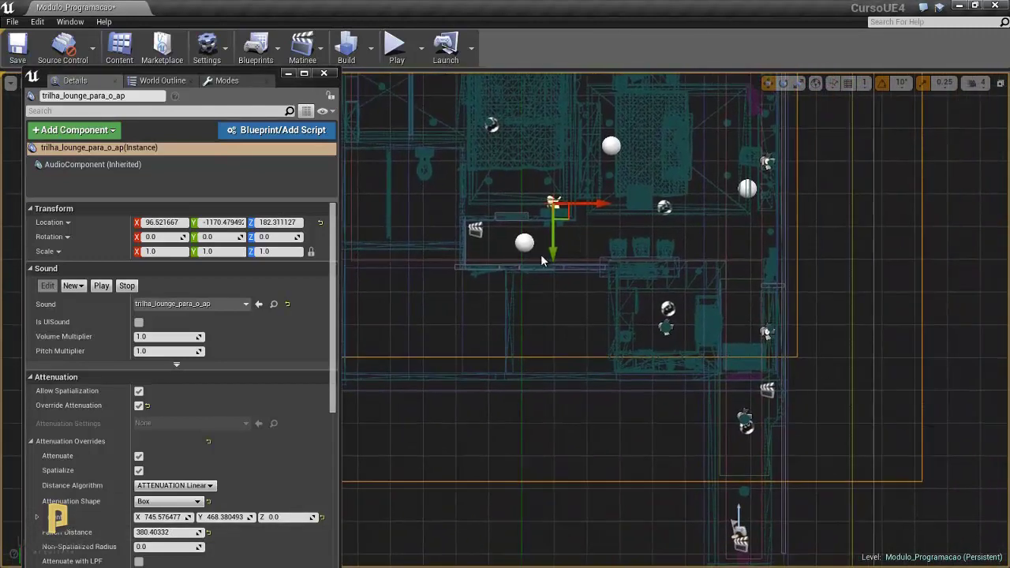
Close the floating Details window and start Play from the corridor spawn point
click(324, 72)
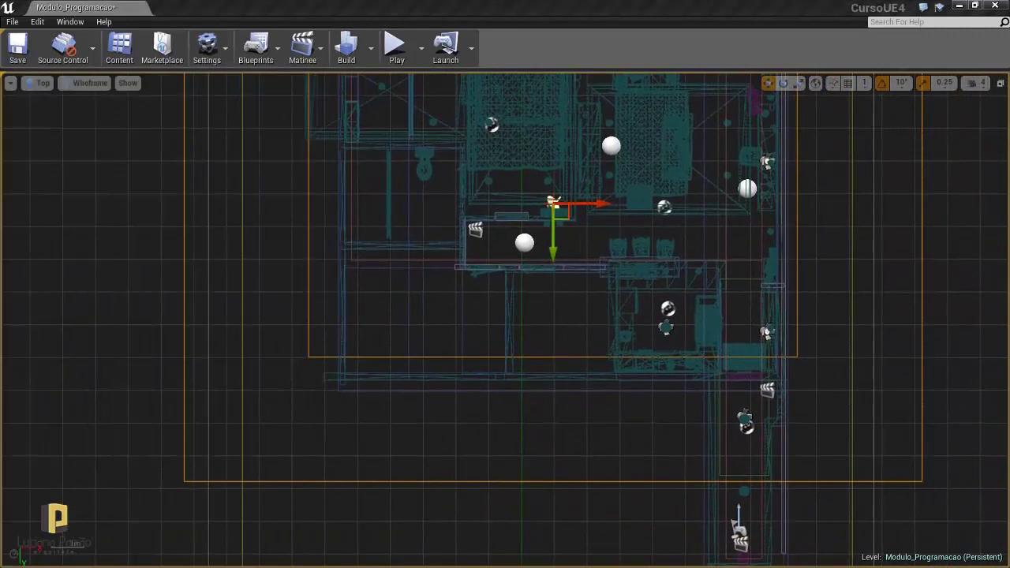
click(391, 54)
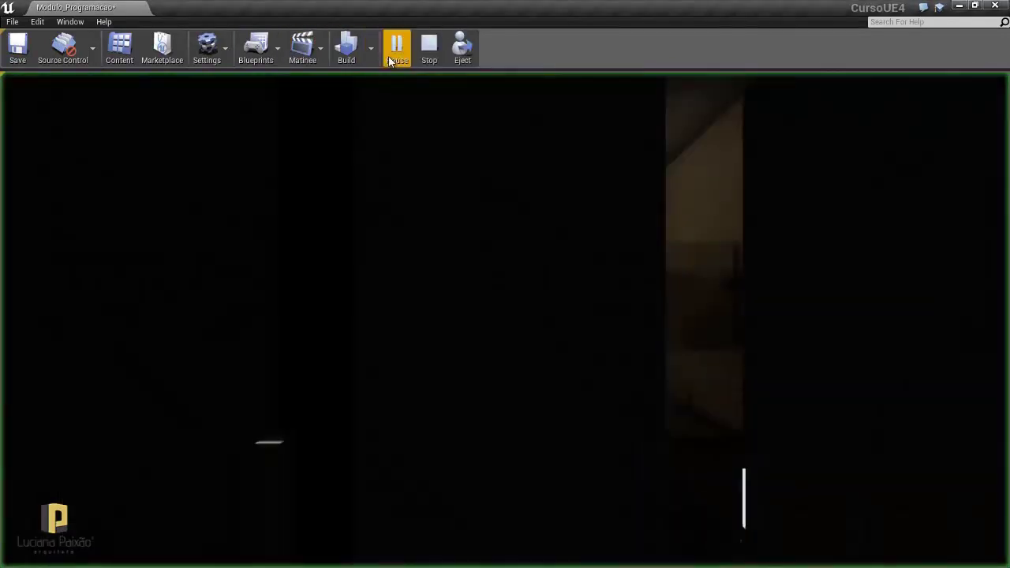
click(433, 55)
click(421, 49)
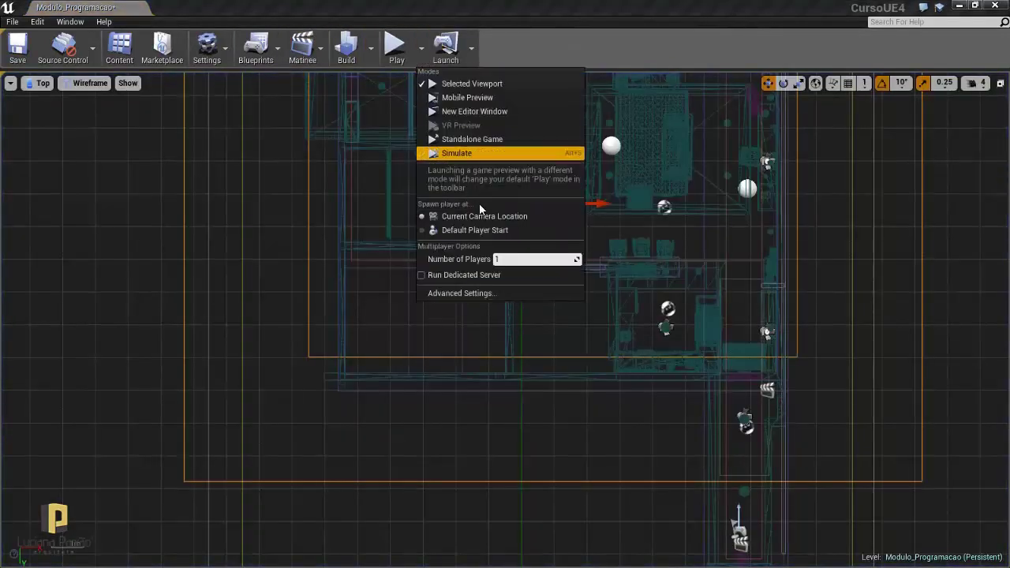
click(457, 230)
click(395, 45)
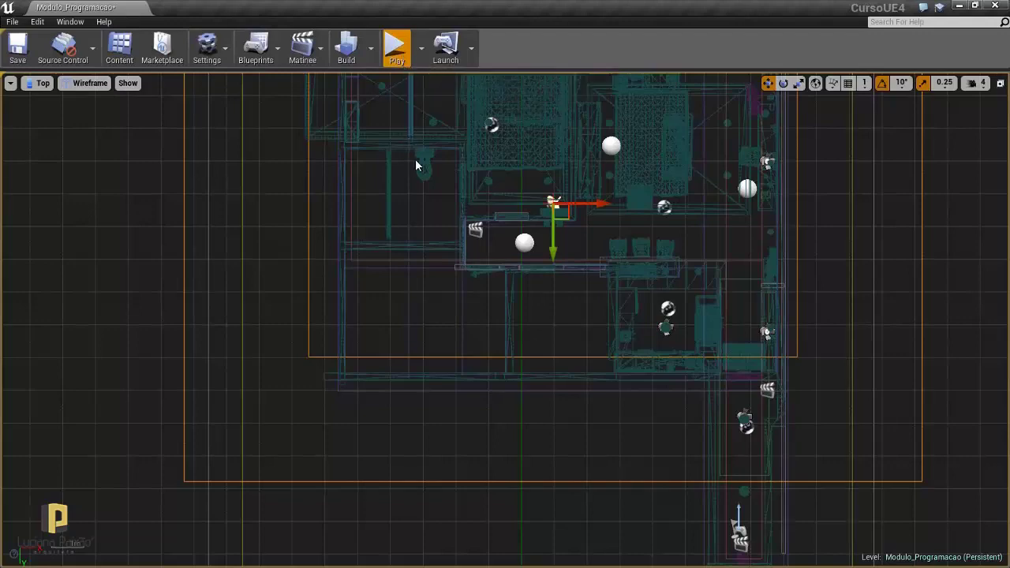
Walk through the door and living room onto the balcony, look around, then stop play
key(w)
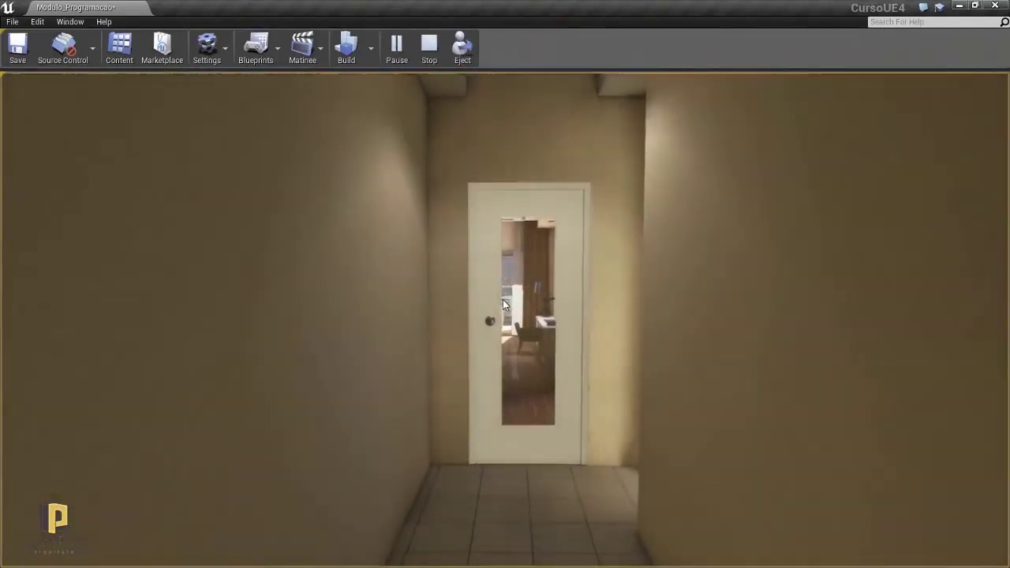
key(w)
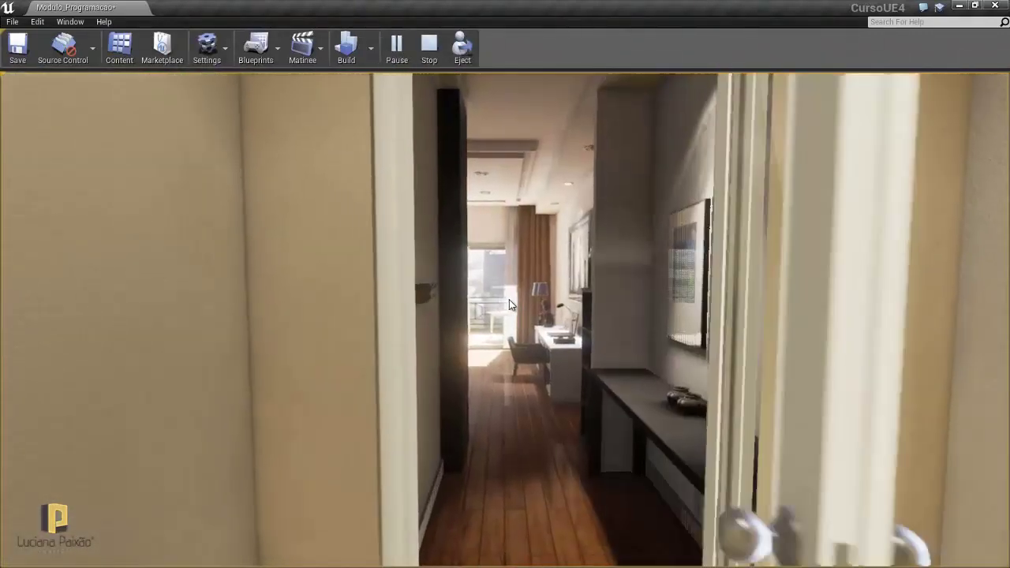
key(w)
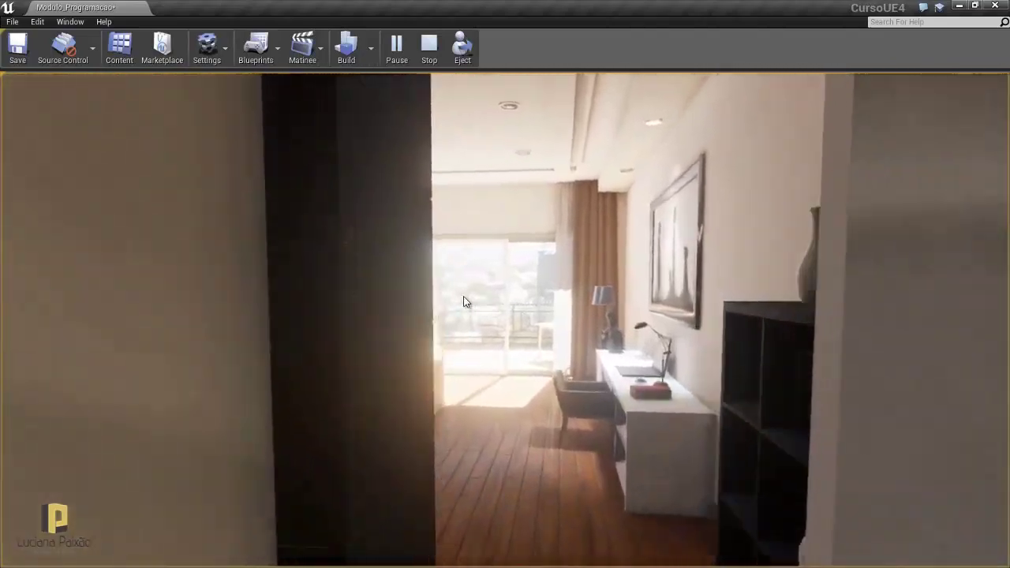
key(w)
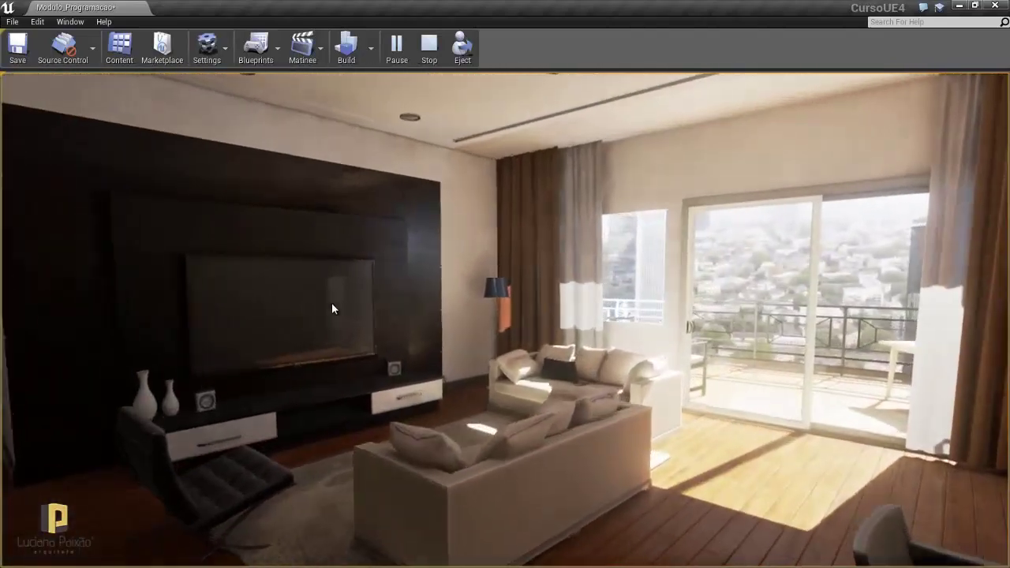
key(w)
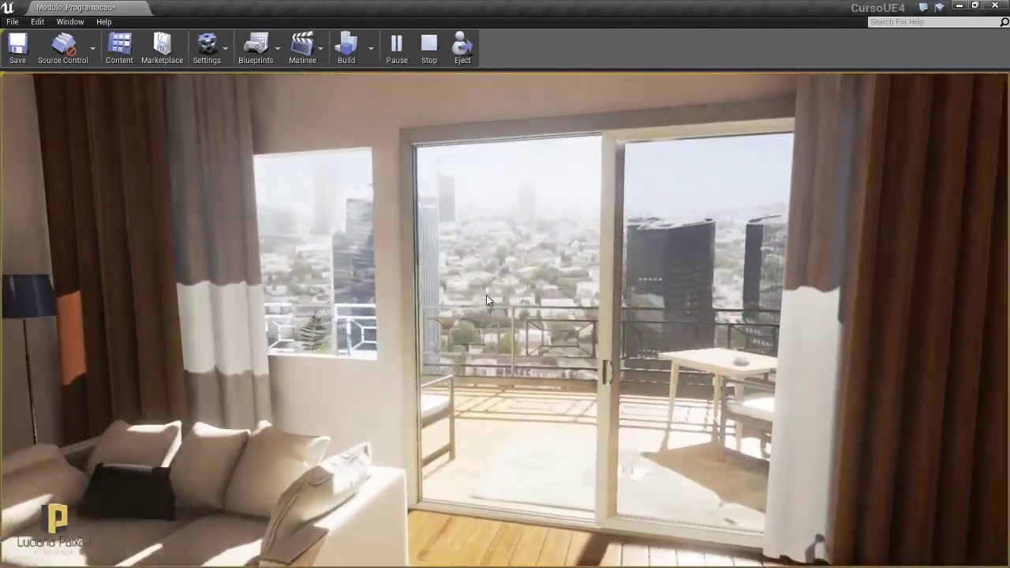
key(w)
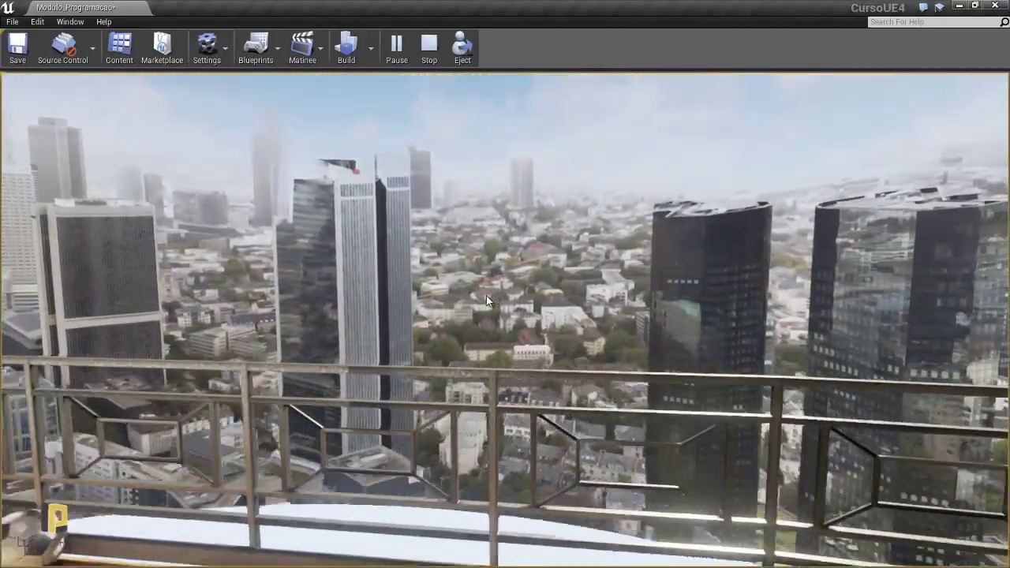
mouse_move(486, 295)
mouse_down()
mouse_move(211, 308)
mouse_move(279, 301)
mouse_move(356, 185)
mouse_up()
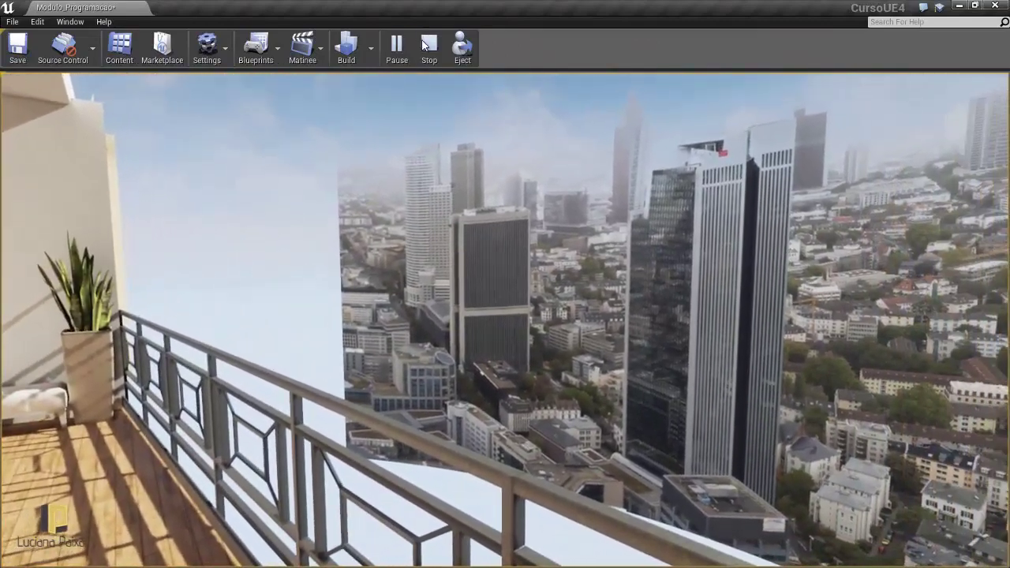
click(429, 48)
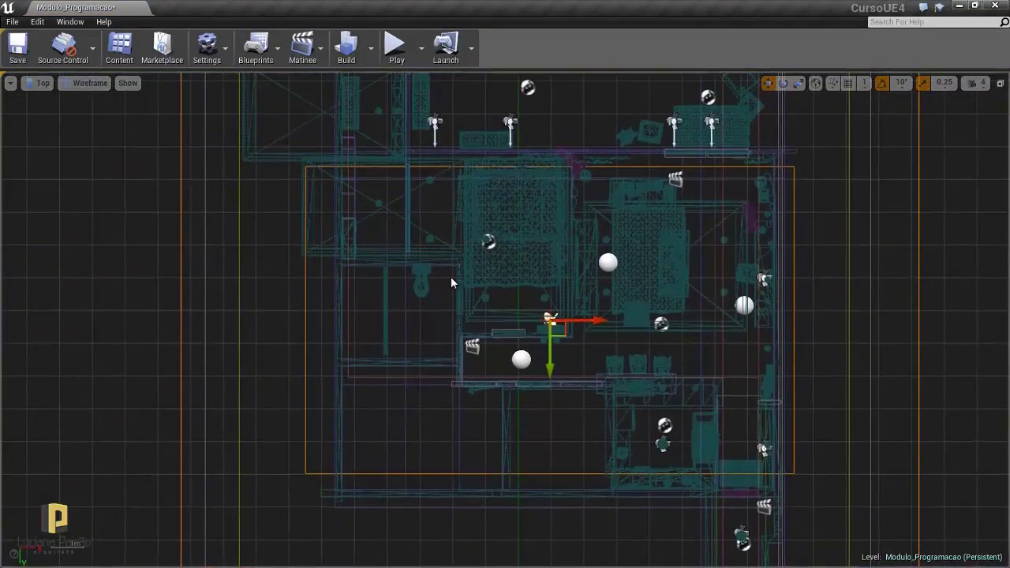
Zoom out the Top view, restore the four-viewport layout, and pull the perspective camera back
scroll(453, 282, down, 3)
drag(465, 274, 465, 270)
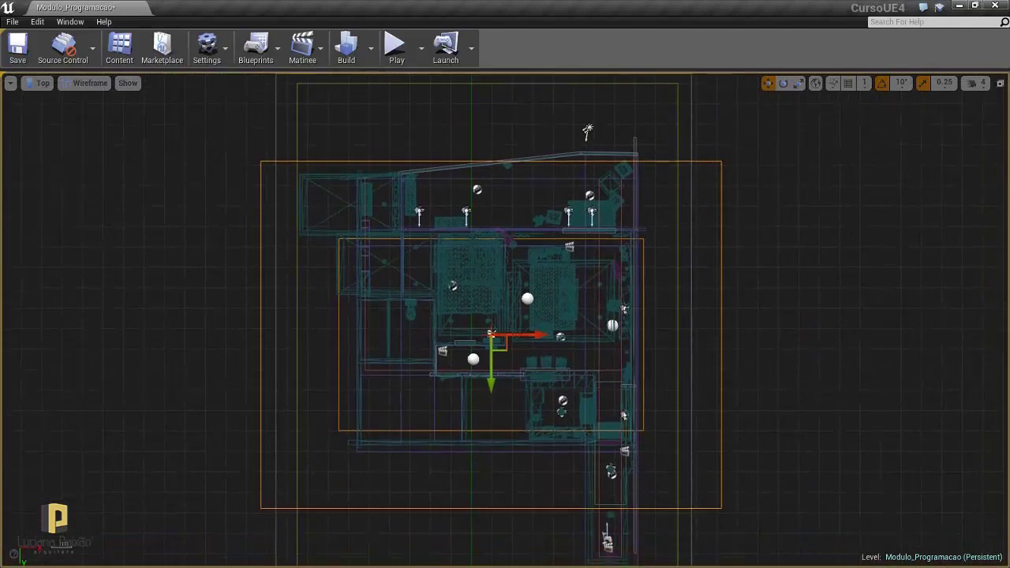
click(1000, 83)
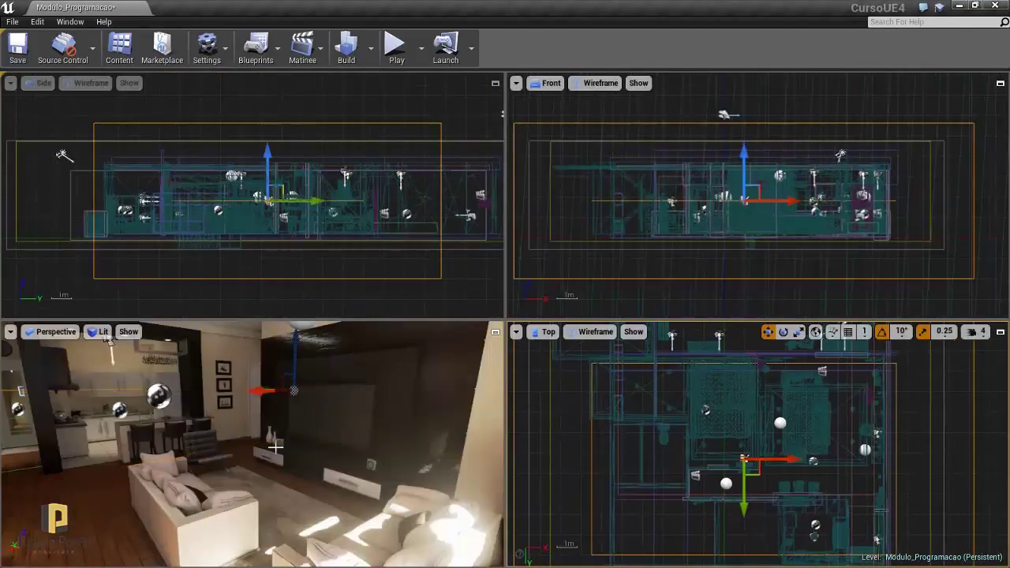
mouse_move(276, 448)
mouse_down()
mouse_move(260, 437)
mouse_move(277, 439)
mouse_up()
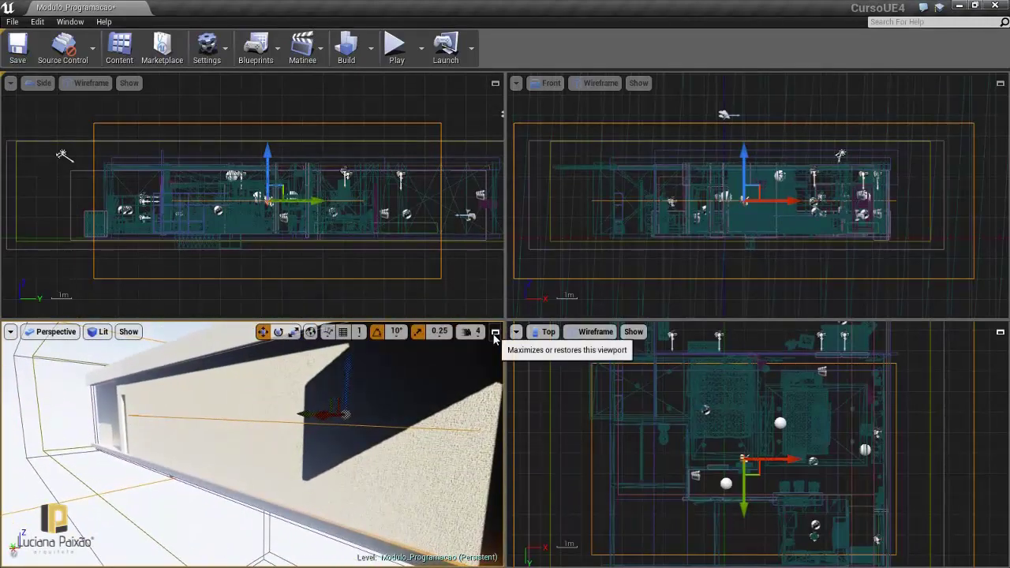
Maximize the Perspective view and drag the lounge sound's Extents Z up to about 140.8
click(496, 332)
drag(442, 368, 426, 362)
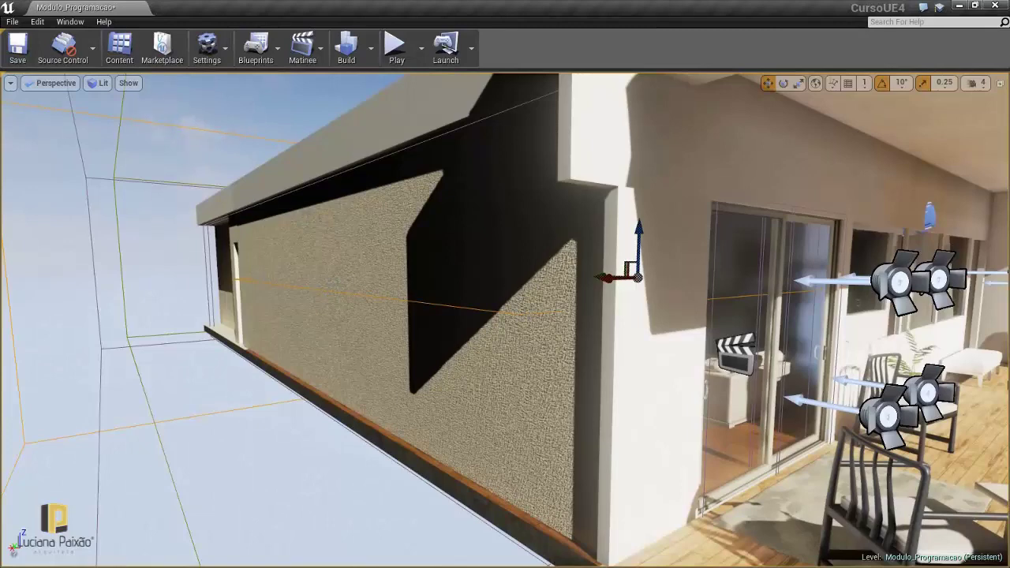
drag(32, 29, 868, 29)
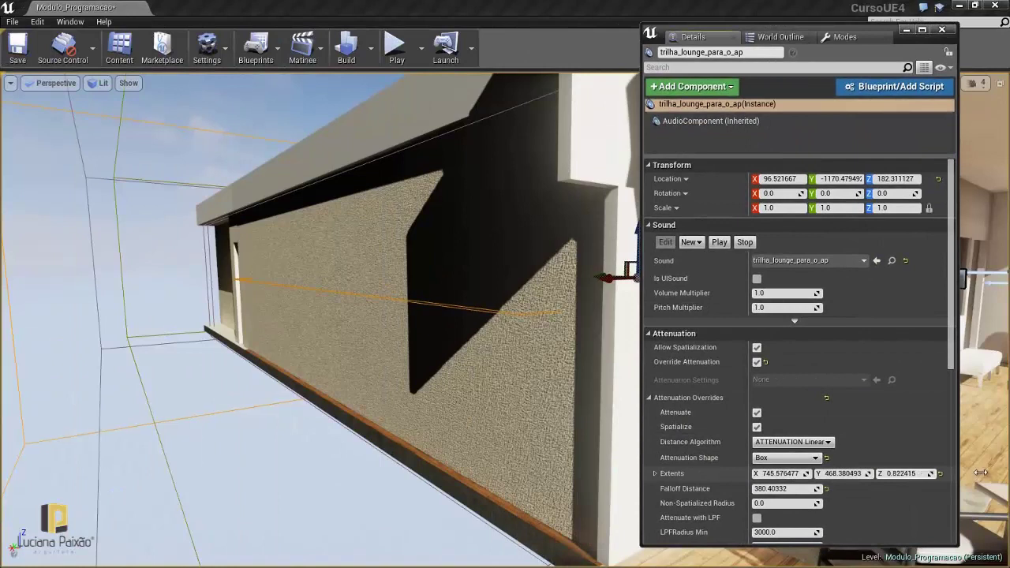
mouse_move(980, 472)
mouse_down()
mouse_move(1006, 460)
mouse_move(986, 458)
mouse_up()
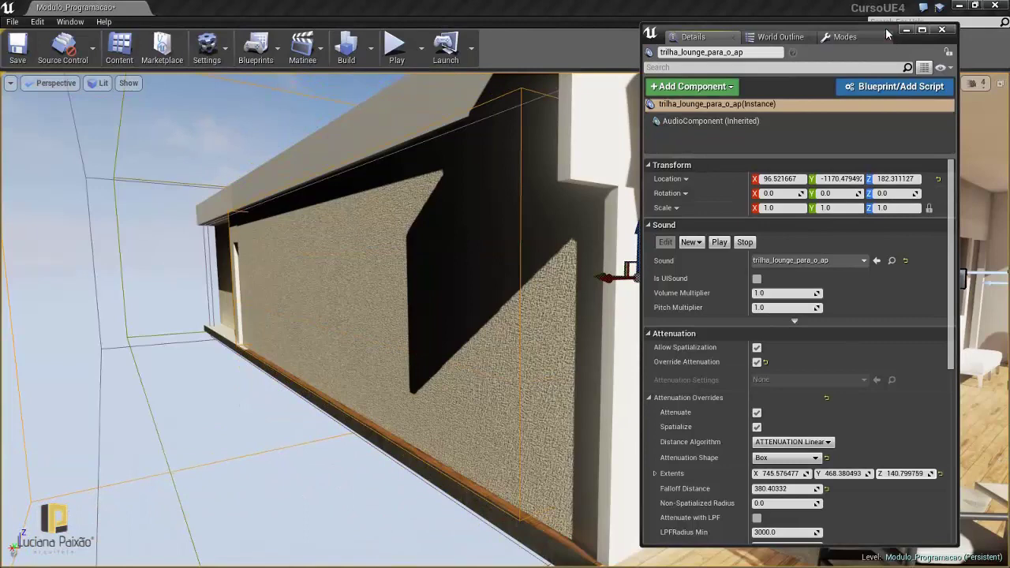
drag(886, 30, 861, 35)
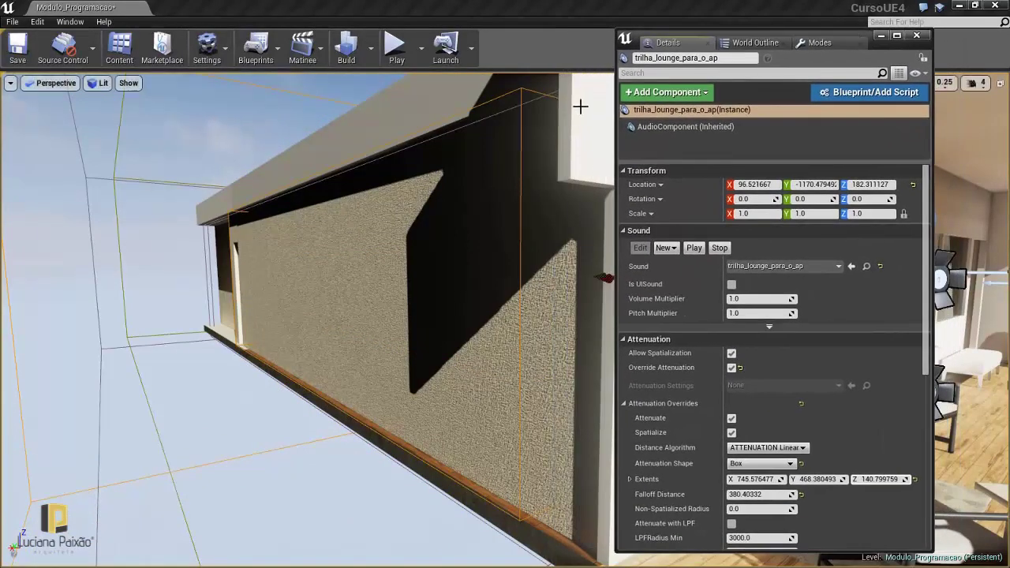
Drag som_da_sacada_ambiente_externo from the Audio folder onto the balcony, raising it to Z 206.2
key(f)
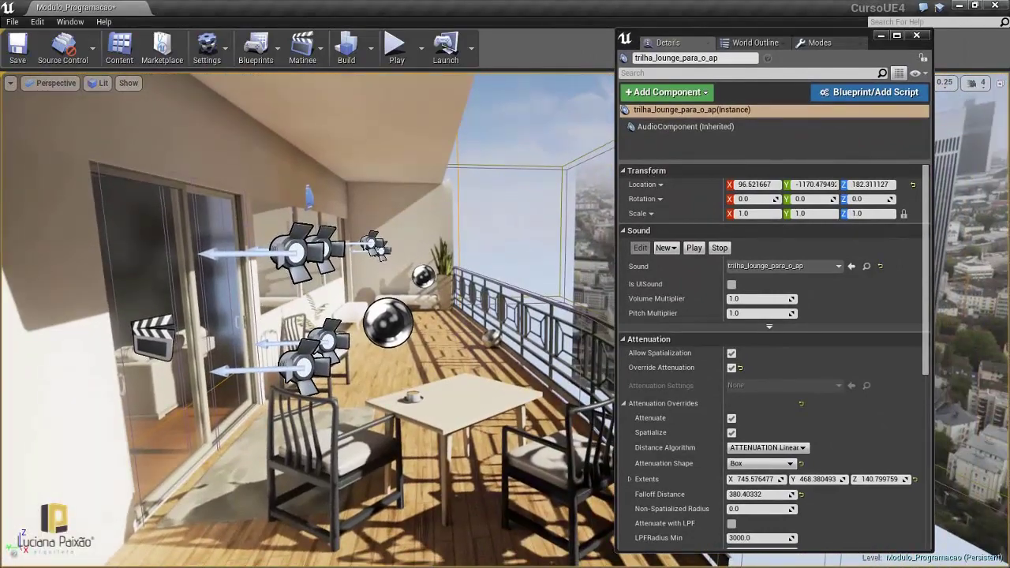
click(119, 47)
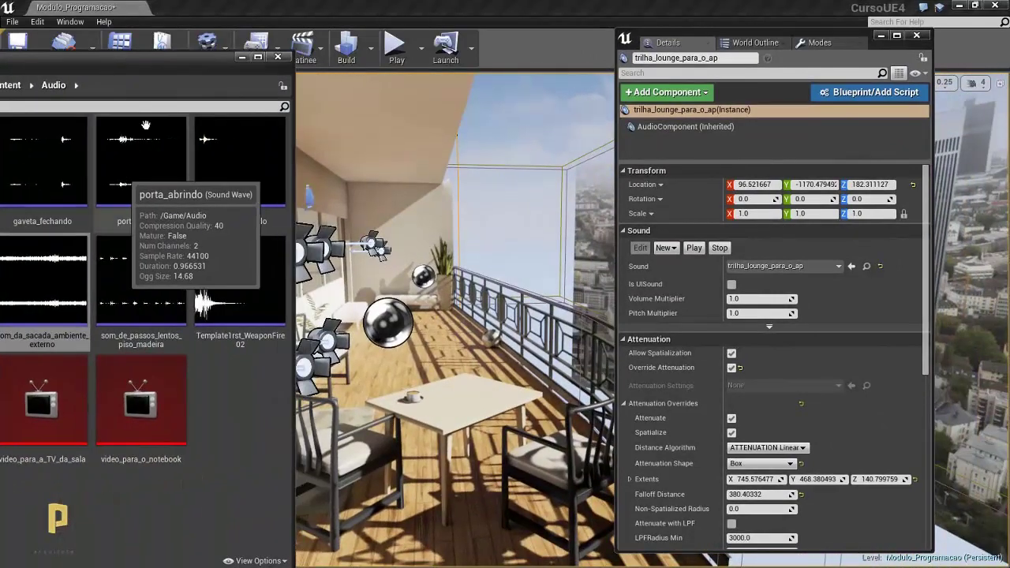
drag(148, 61, 195, 63)
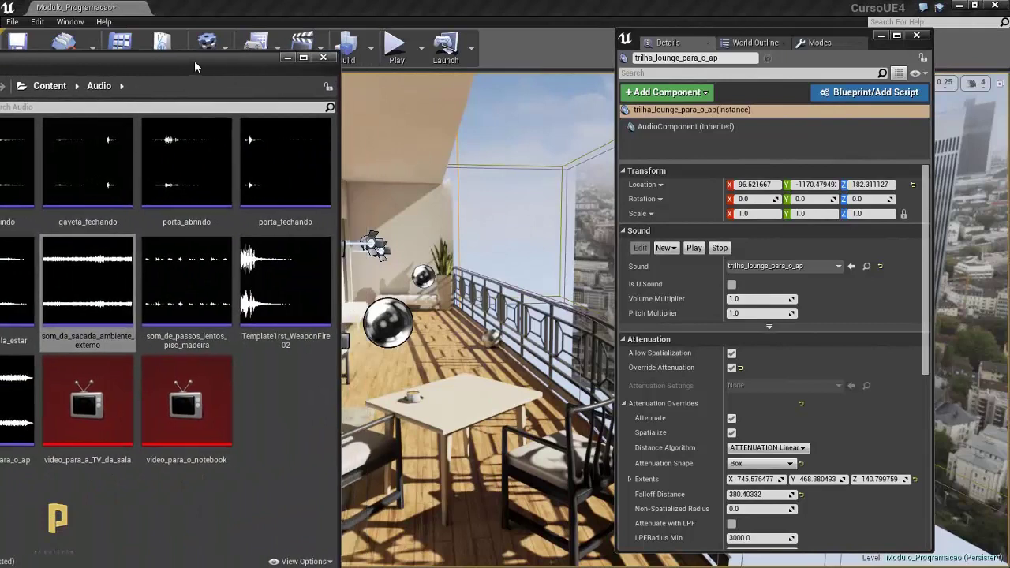
drag(87, 284, 433, 334)
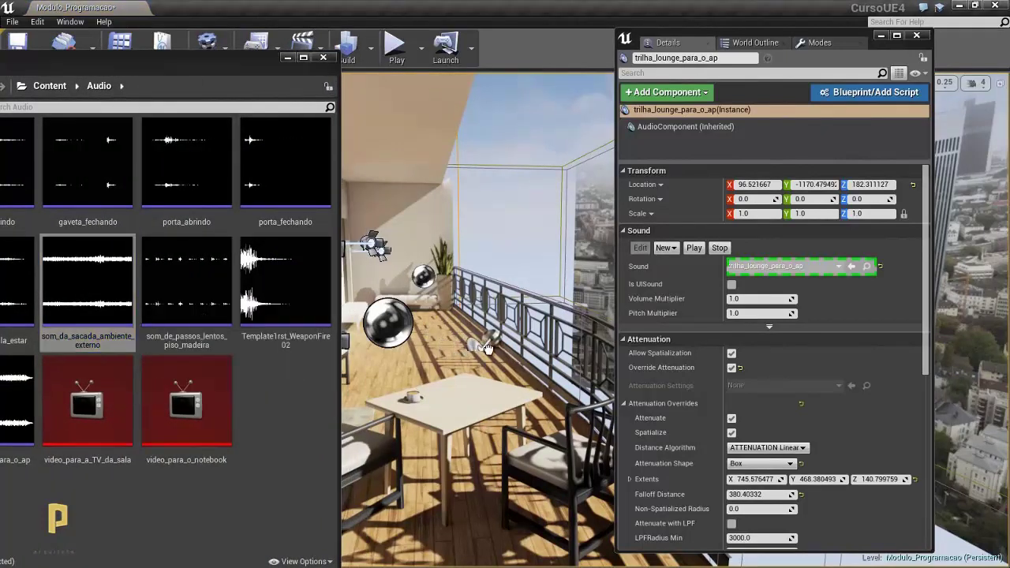
drag(495, 351, 496, 215)
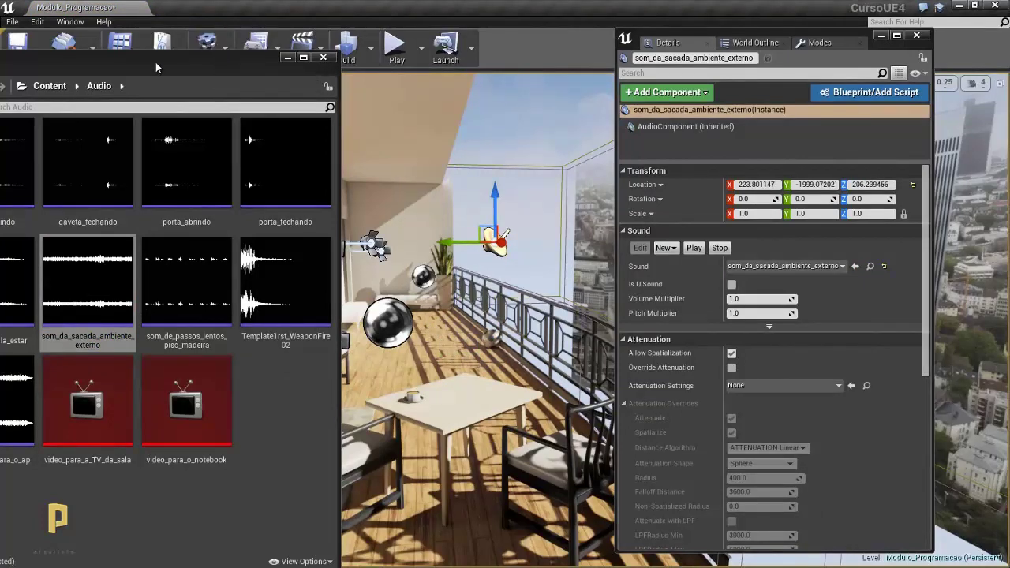
Close the asset browser, dock the Details panel left, and maximize the Top view centered on the plan
click(323, 57)
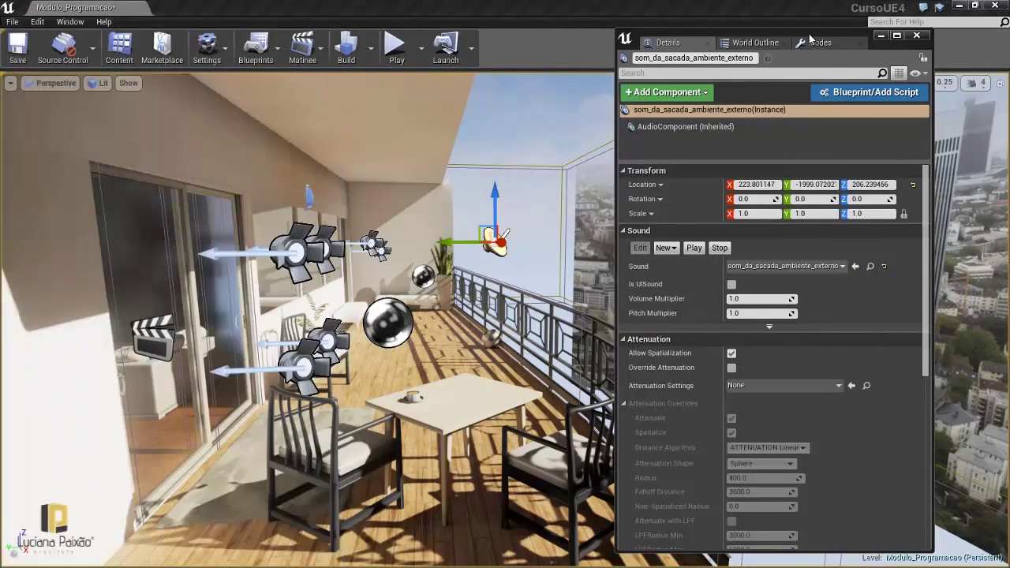
drag(811, 39, 222, 25)
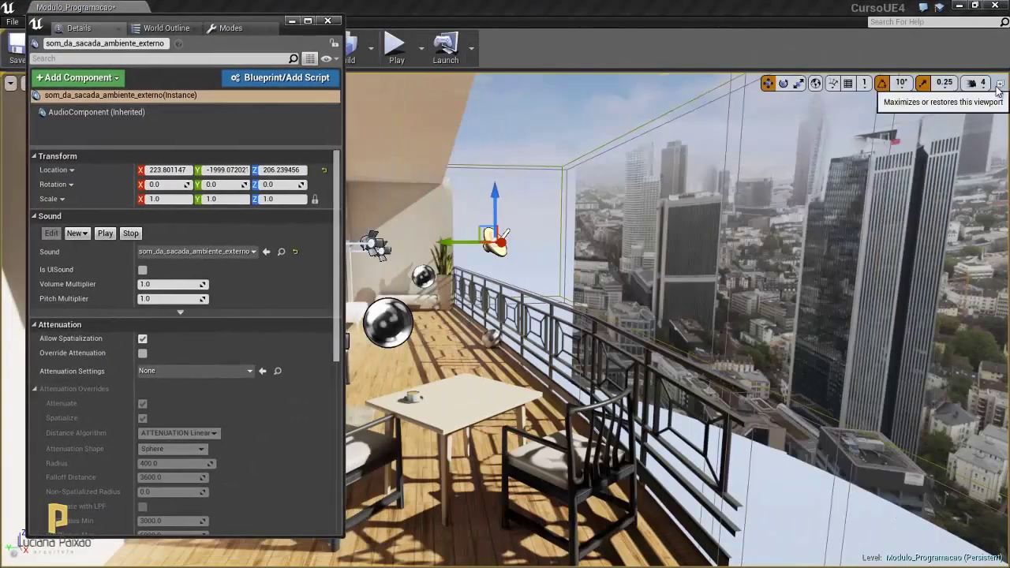
click(999, 85)
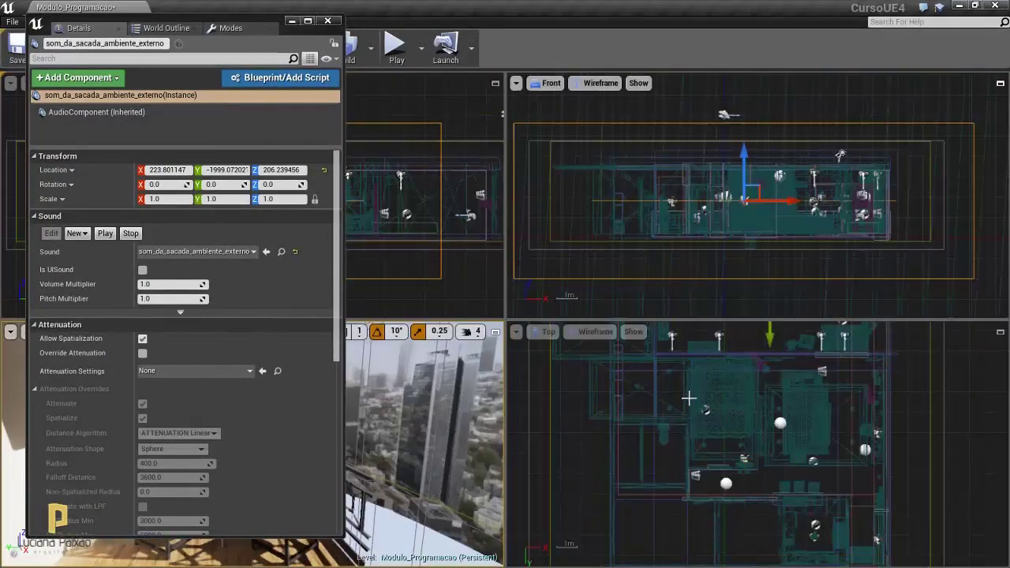
click(999, 333)
mouse_move(476, 241)
right_down()
mouse_move(805, 252)
mouse_move(718, 245)
right_up()
scroll(805, 252, up, 2)
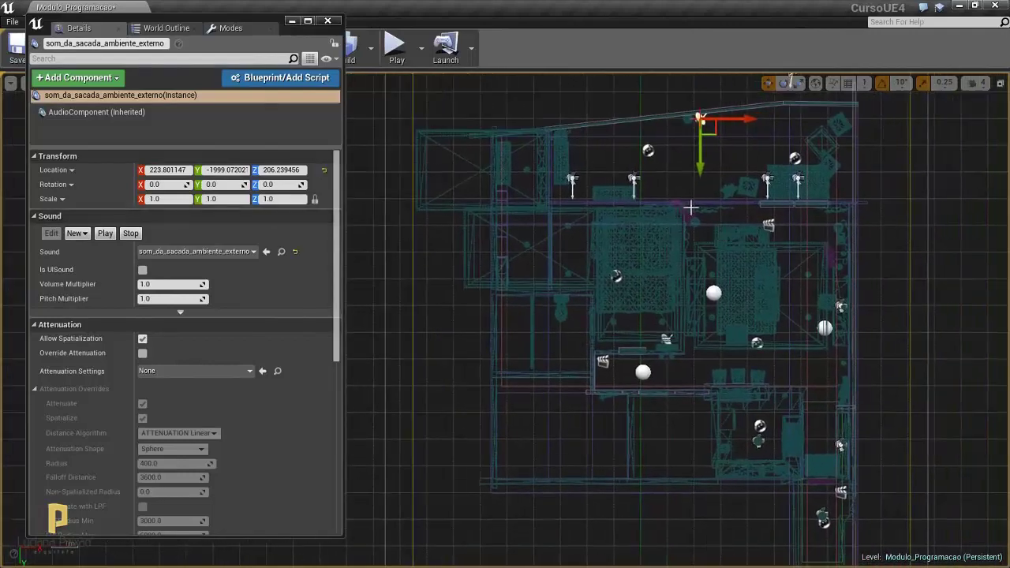
Override the balcony sound's attenuation with a 546.8 by 127.9 Box and 186.6 falloff
right_drag(692, 207, 693, 292)
scroll(692, 292, up, 2)
scroll(691, 267, down, 1)
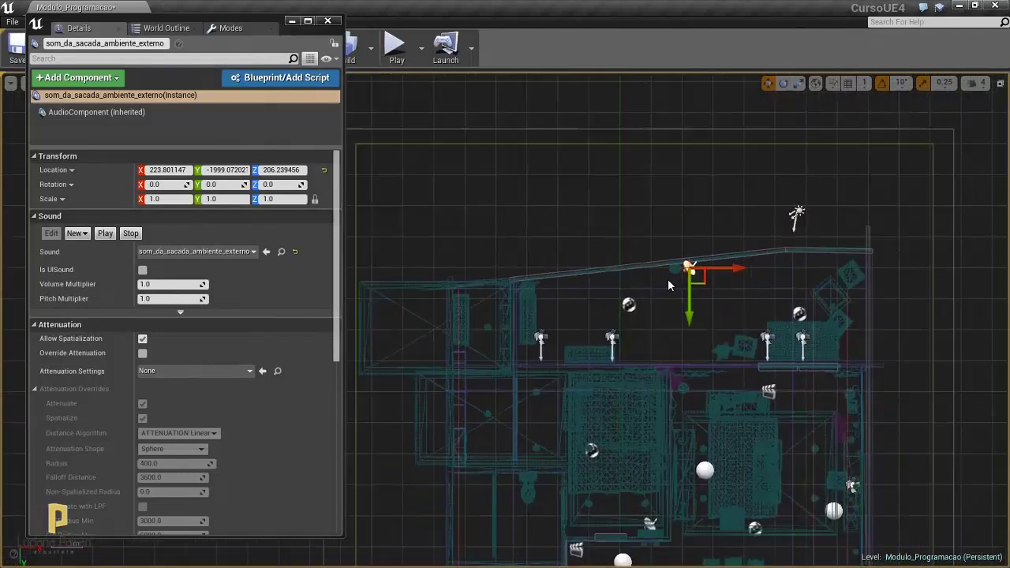
click(142, 353)
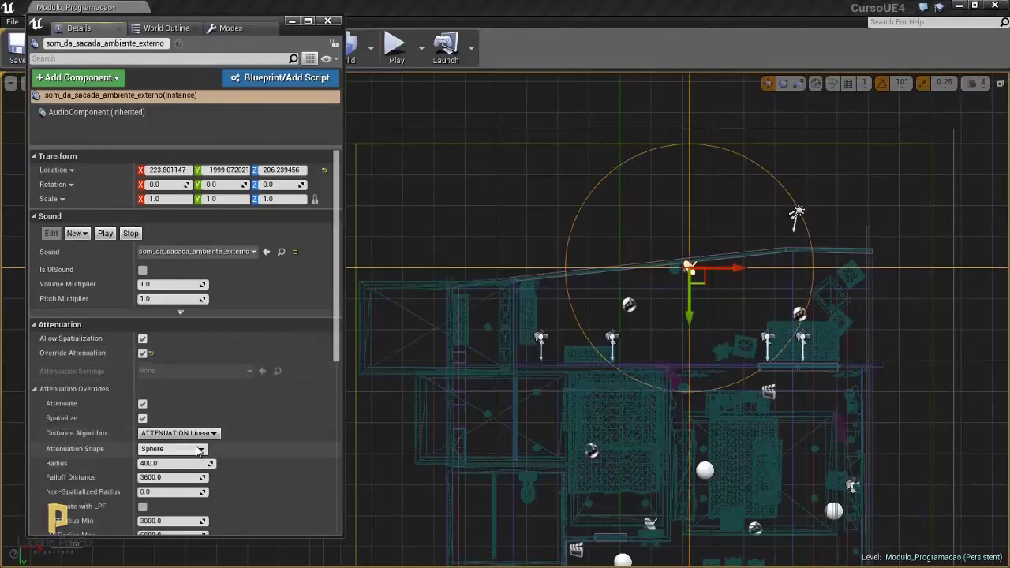
click(190, 448)
click(190, 472)
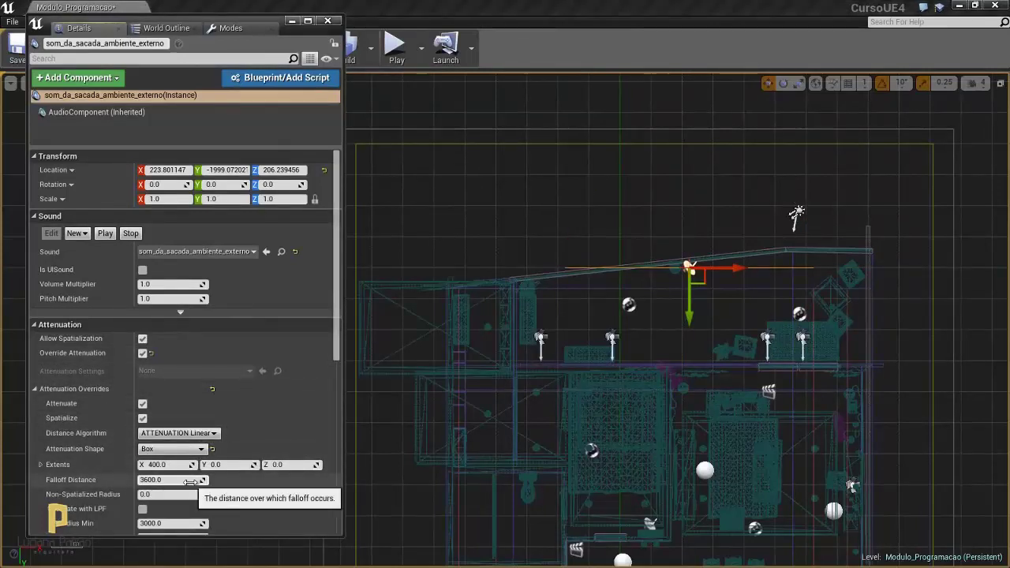
click(188, 481)
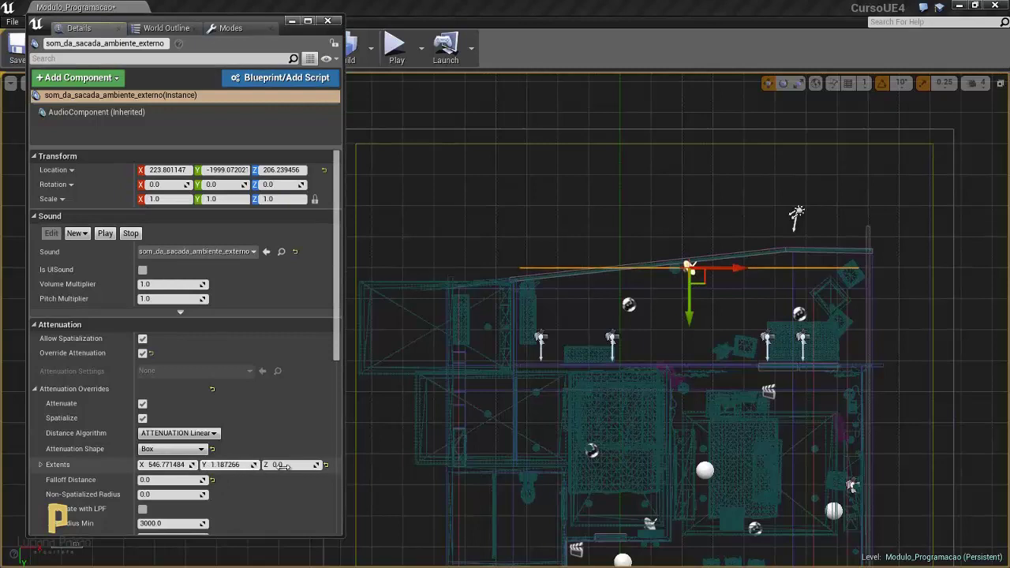
mouse_move(402, 483)
mouse_down()
mouse_move(444, 490)
mouse_move(430, 494)
mouse_up()
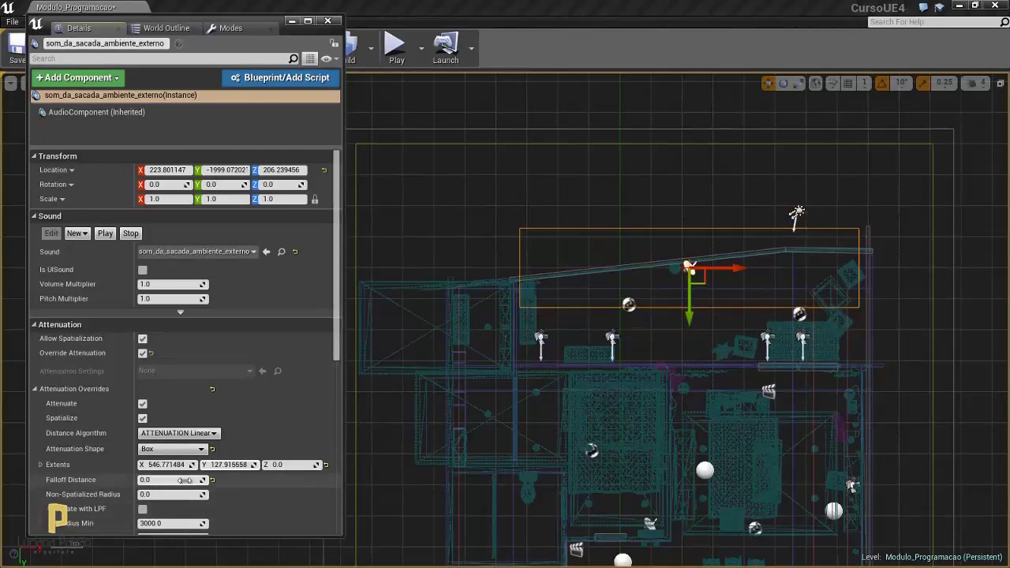
drag(275, 486, 445, 507)
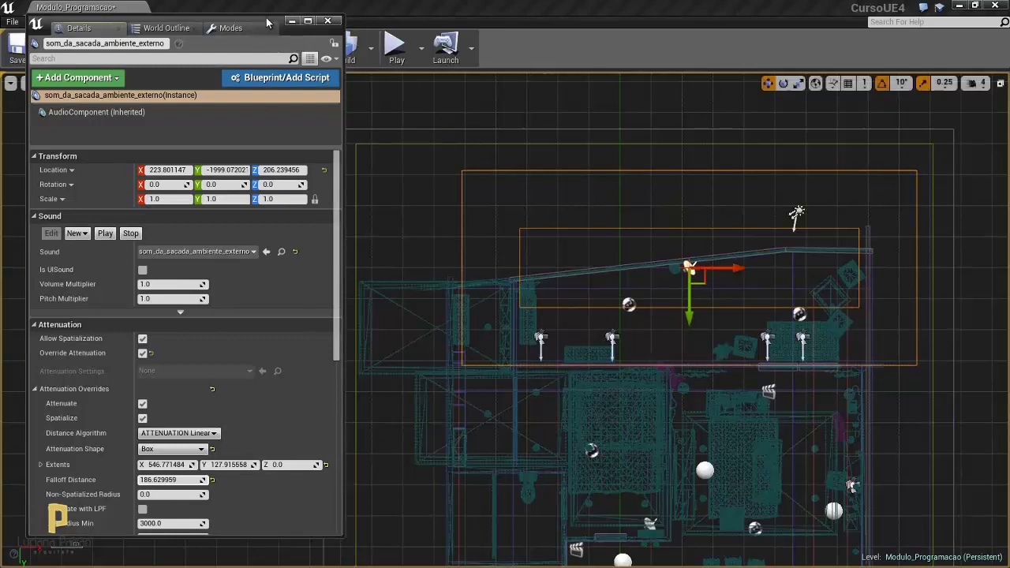
click(327, 21)
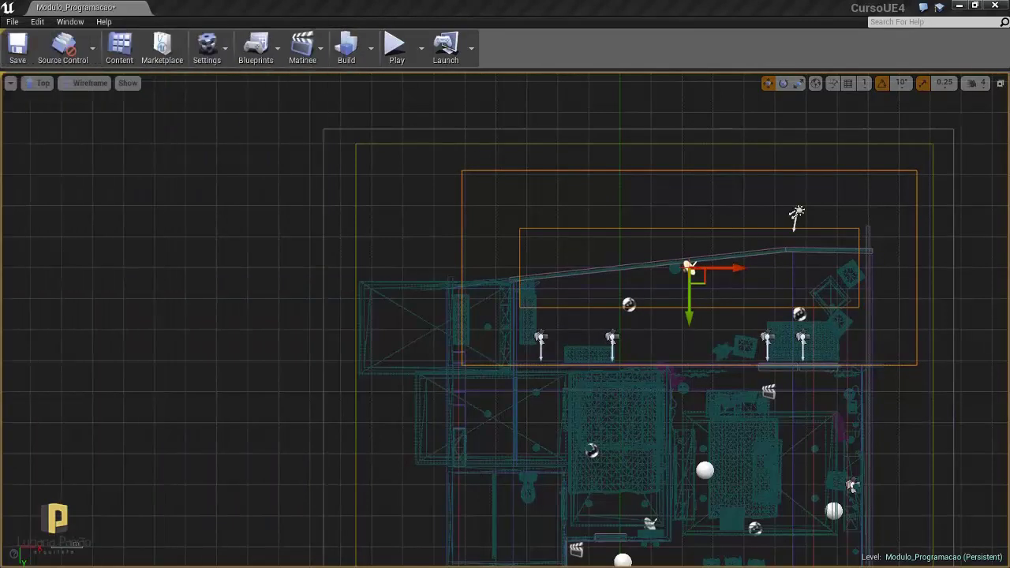
click(396, 49)
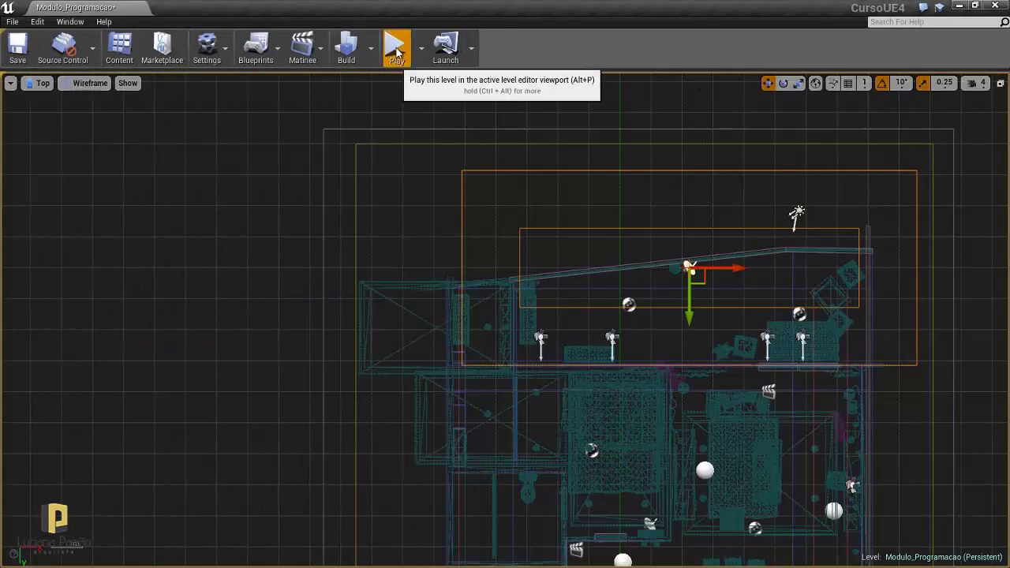
key(w)
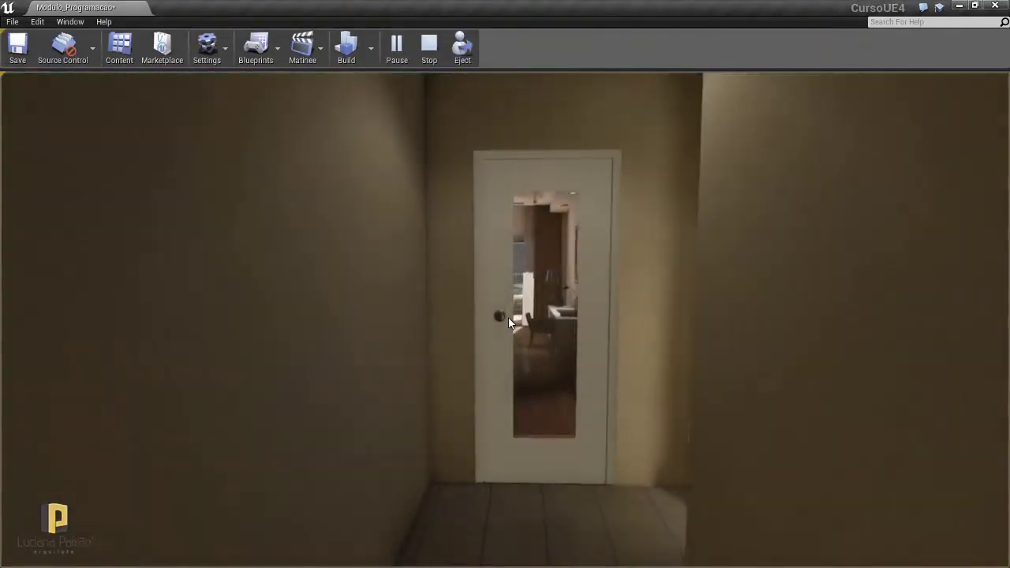
key(w)
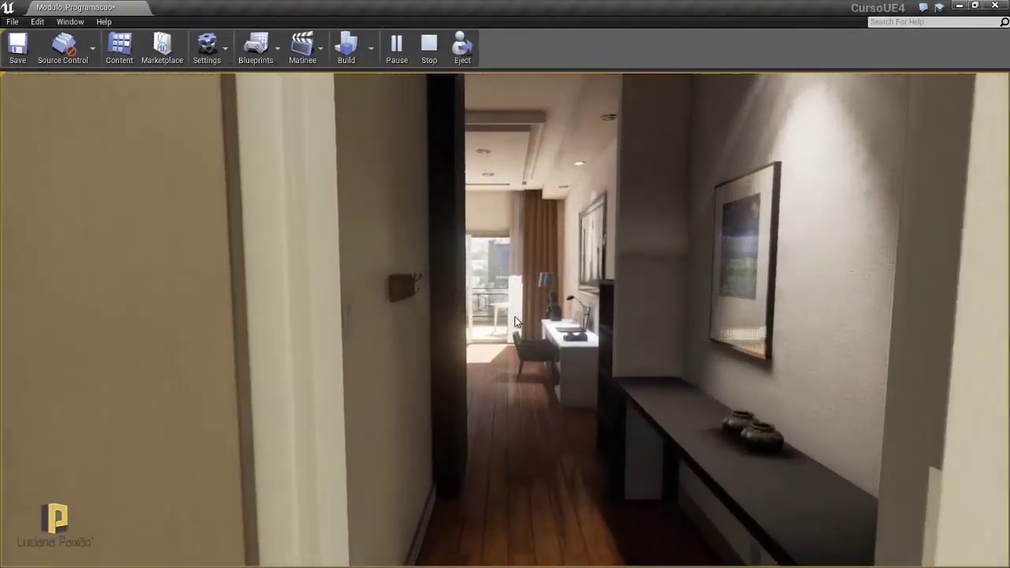
key(w)
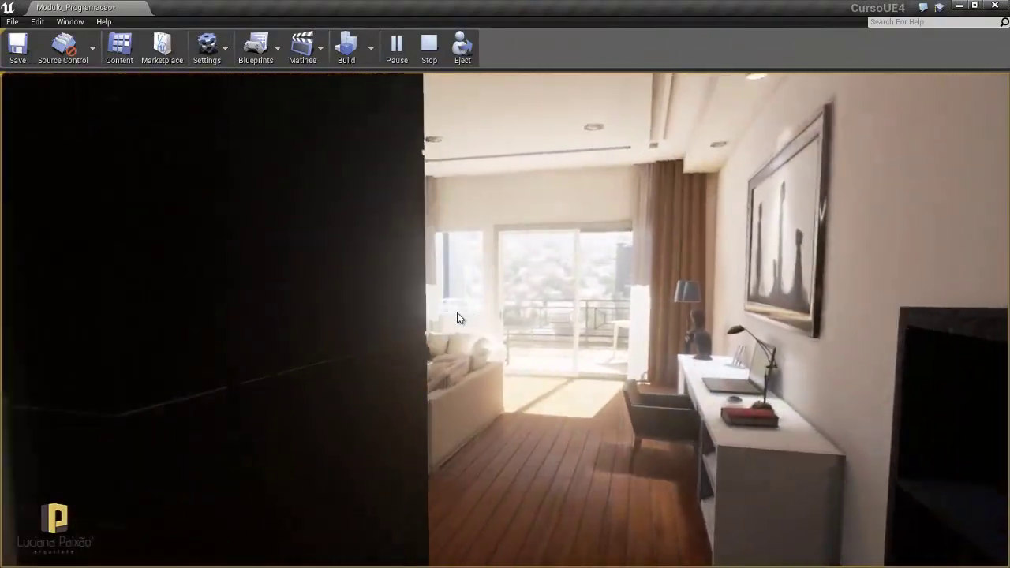
key(w)
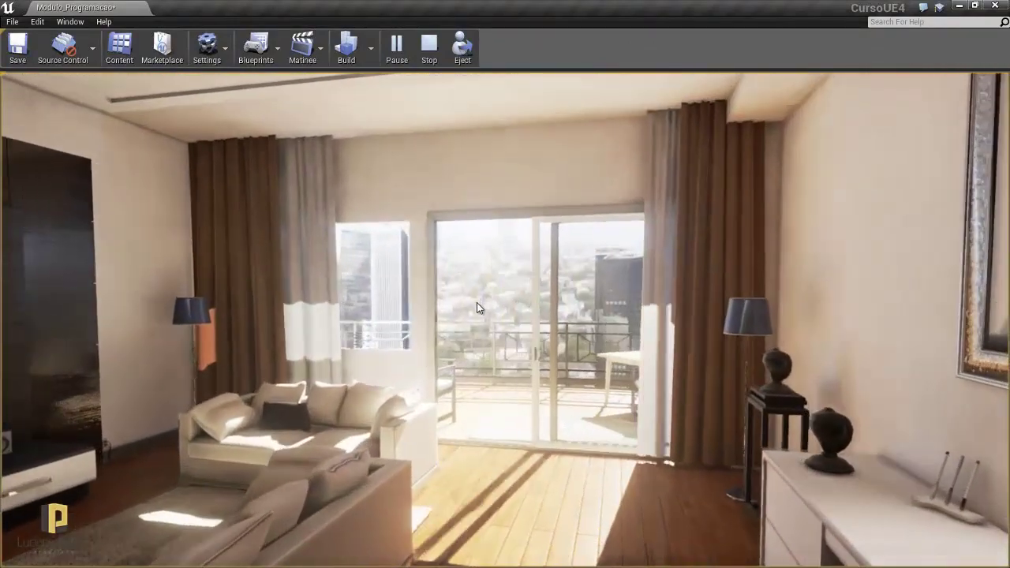
key(w)
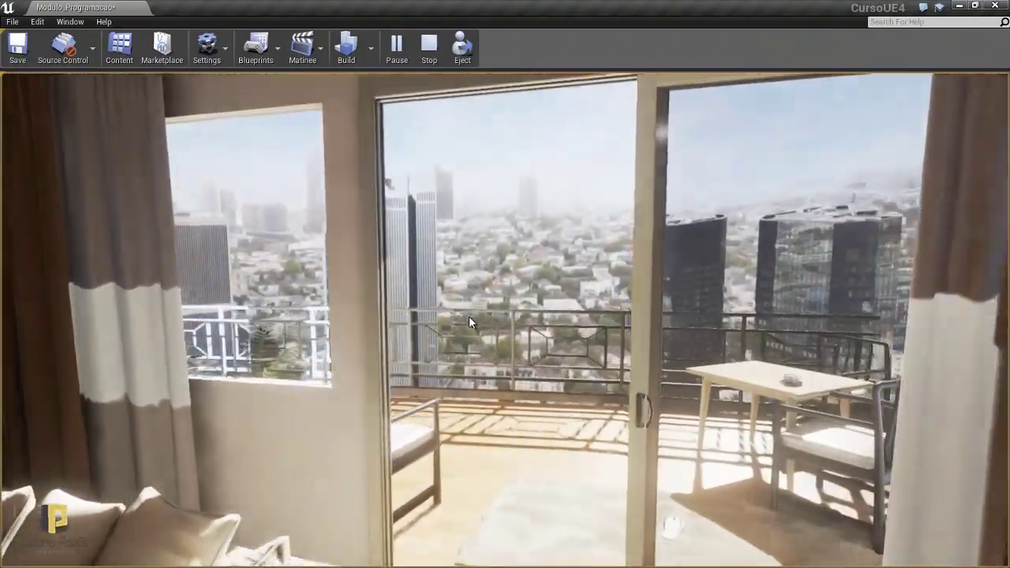
key(w)
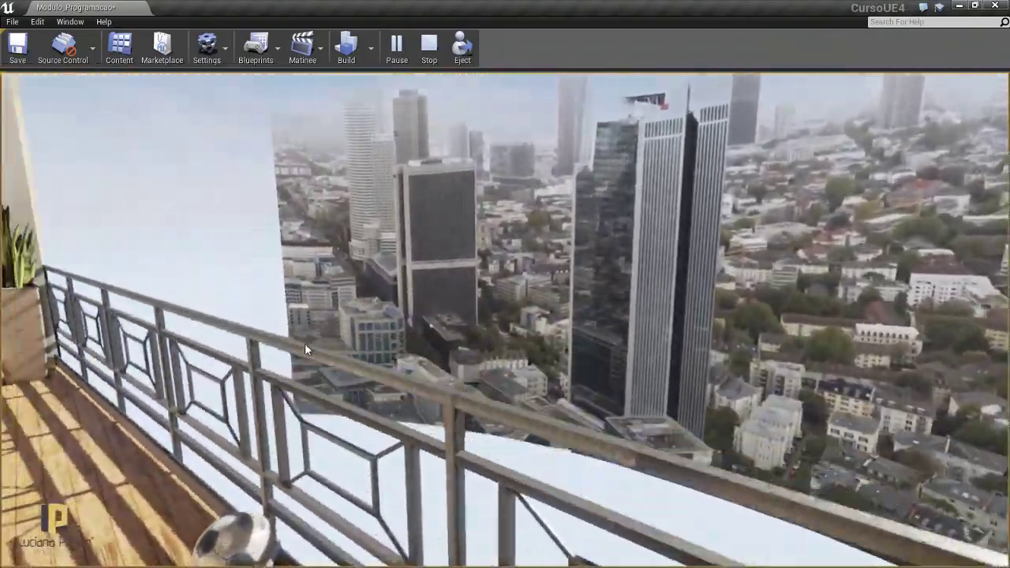
drag(305, 349, 744, 327)
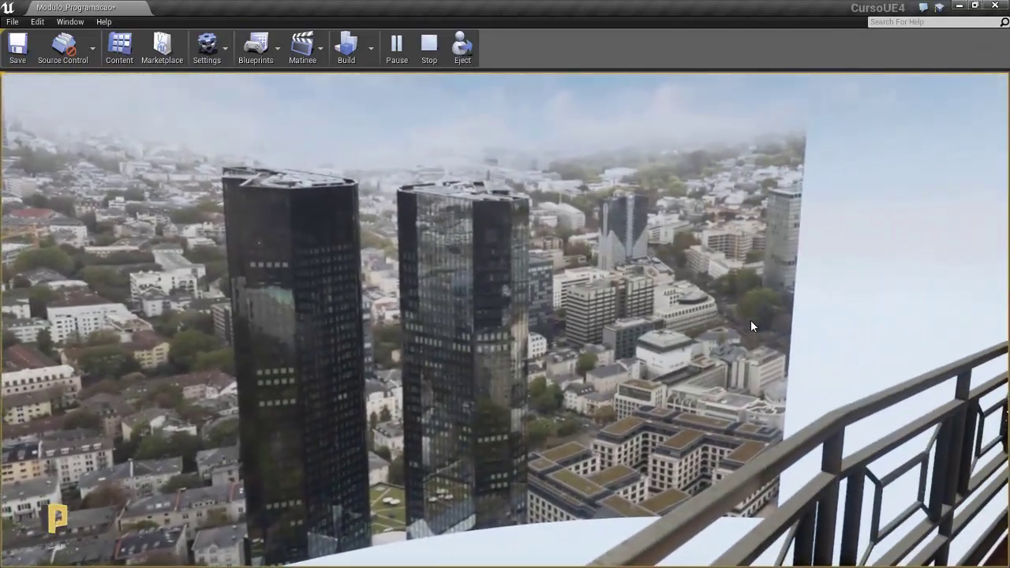
mouse_move(744, 327)
mouse_down()
mouse_move(336, 328)
mouse_move(276, 308)
mouse_up()
key(w)
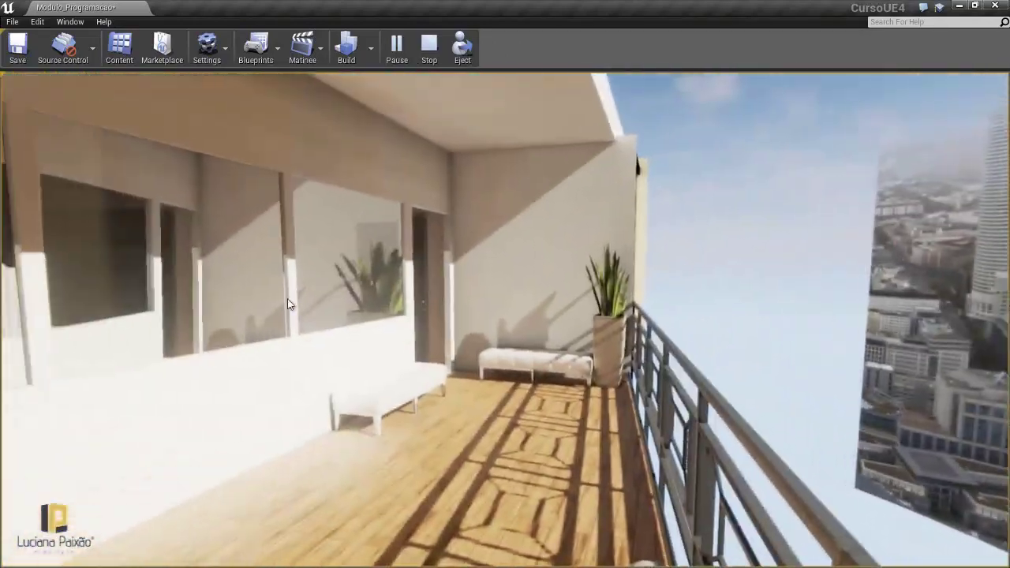
key(w)
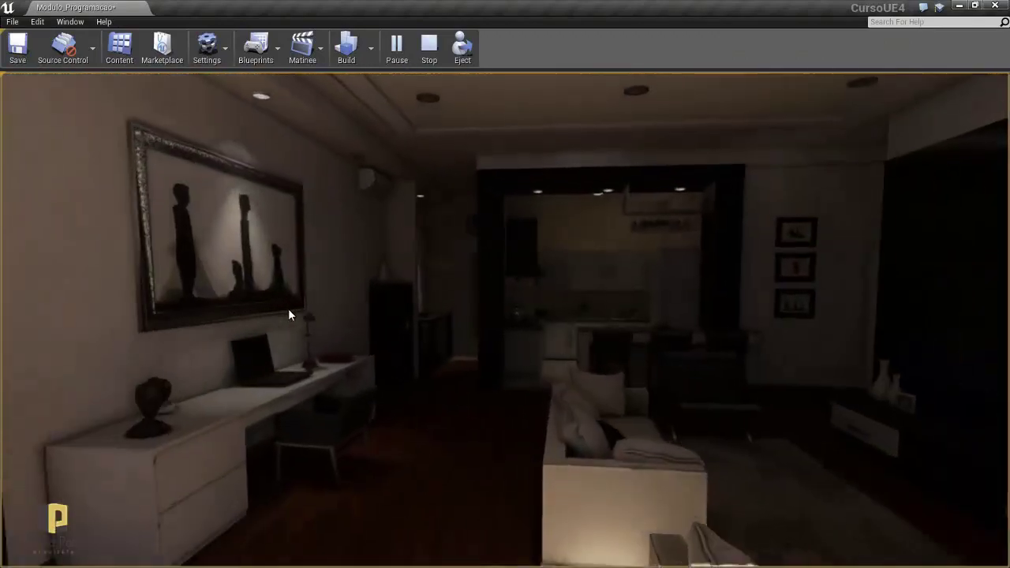
drag(289, 314, 485, 330)
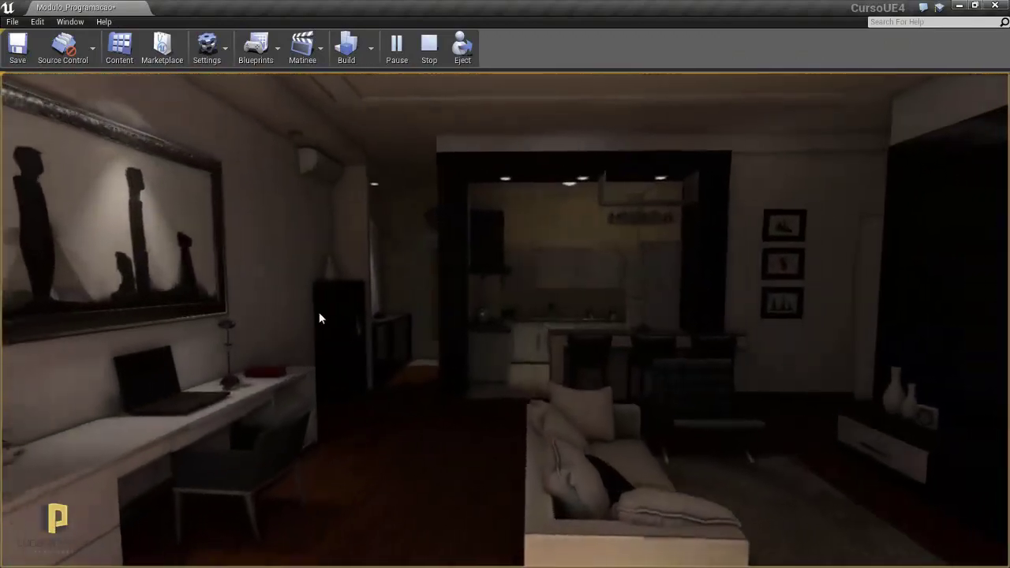
key(s)
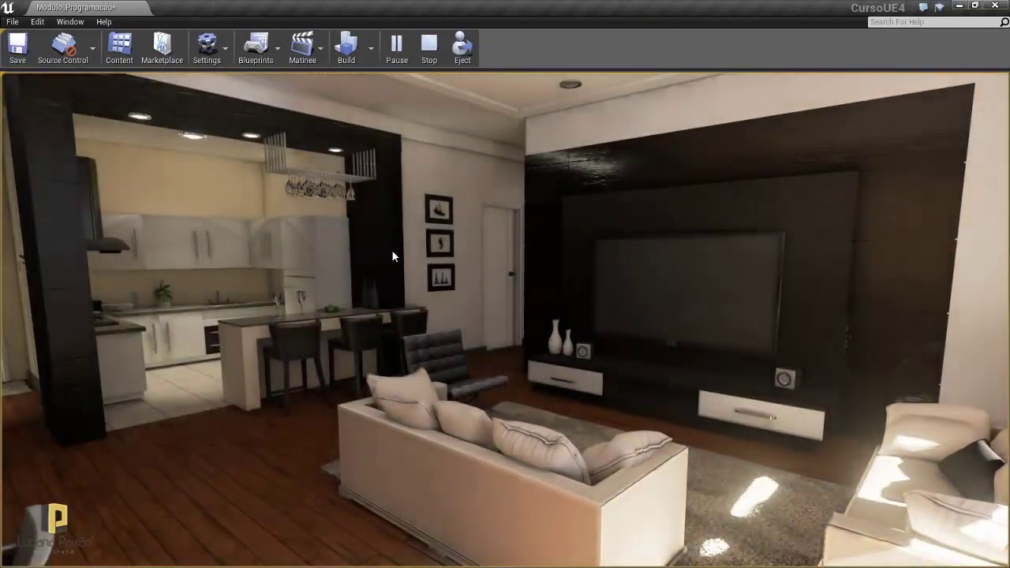
click(430, 50)
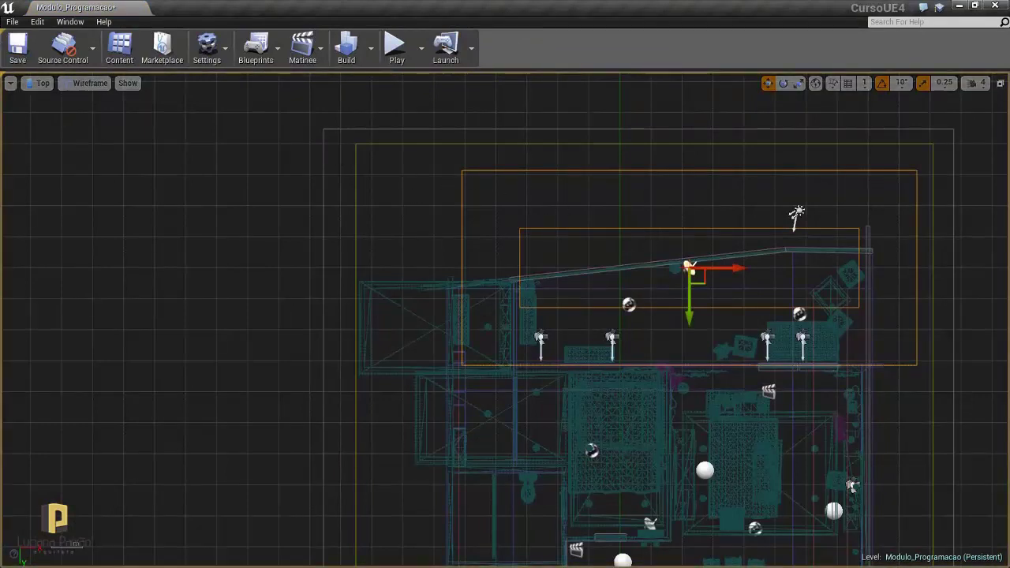
Turn on Looping for the som_da_sacada_ambiente_externo and trilha_lounge_para_o_ap sound waves, then close their editors
click(119, 48)
drag(189, 35, 636, 37)
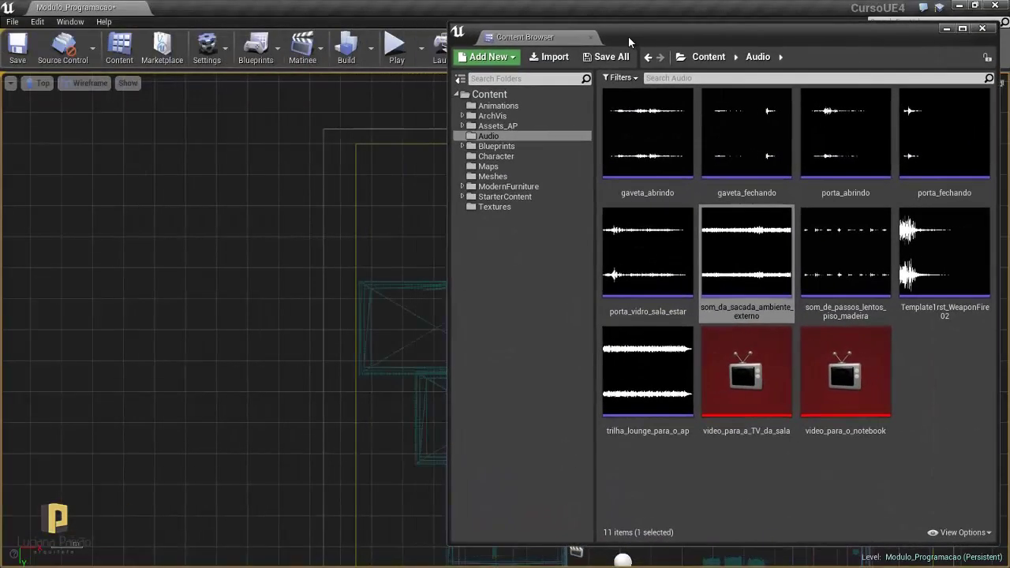
double_click(725, 237)
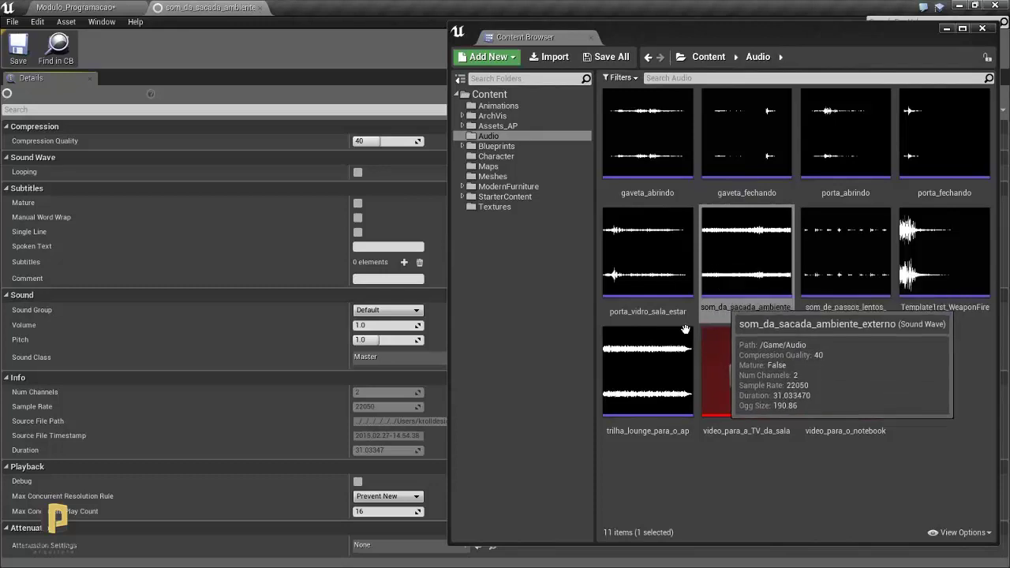
double_click(667, 370)
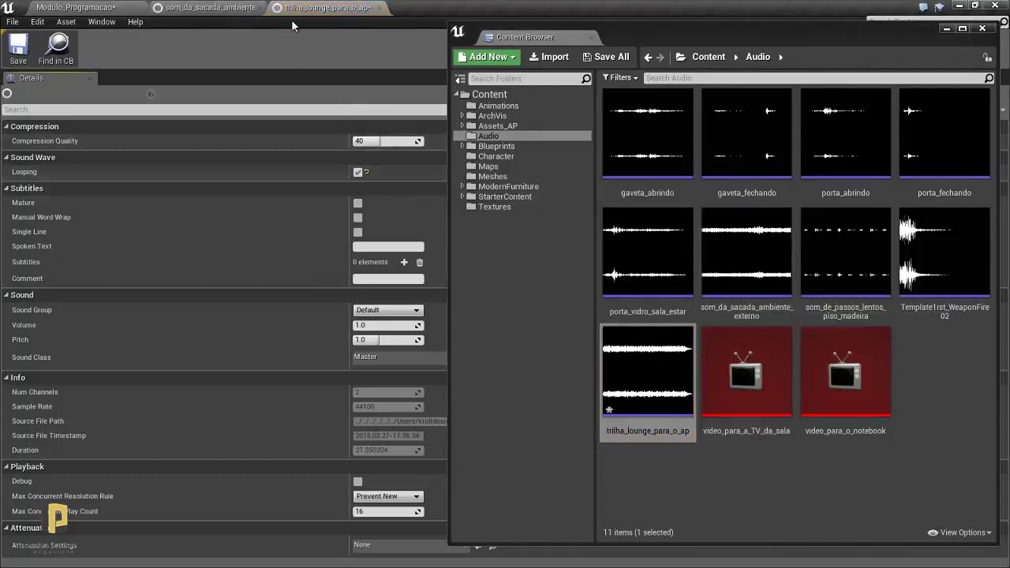
middle_click(310, 13)
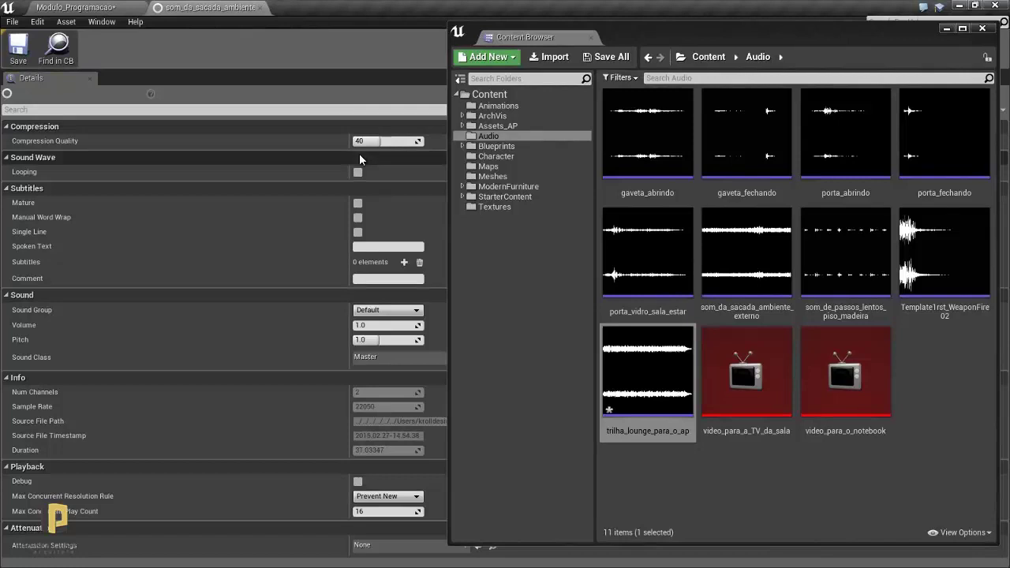
middle_click(221, 12)
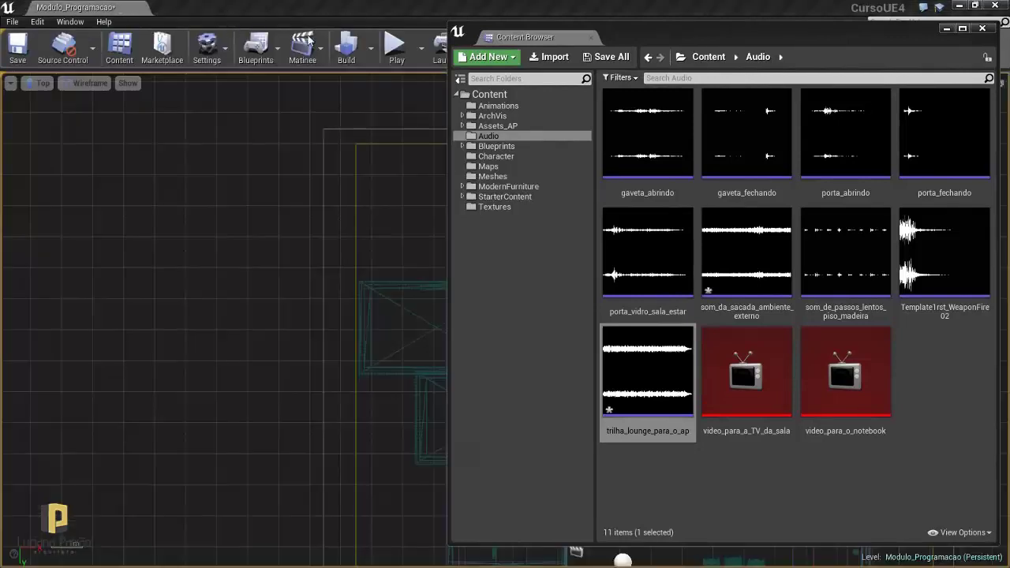